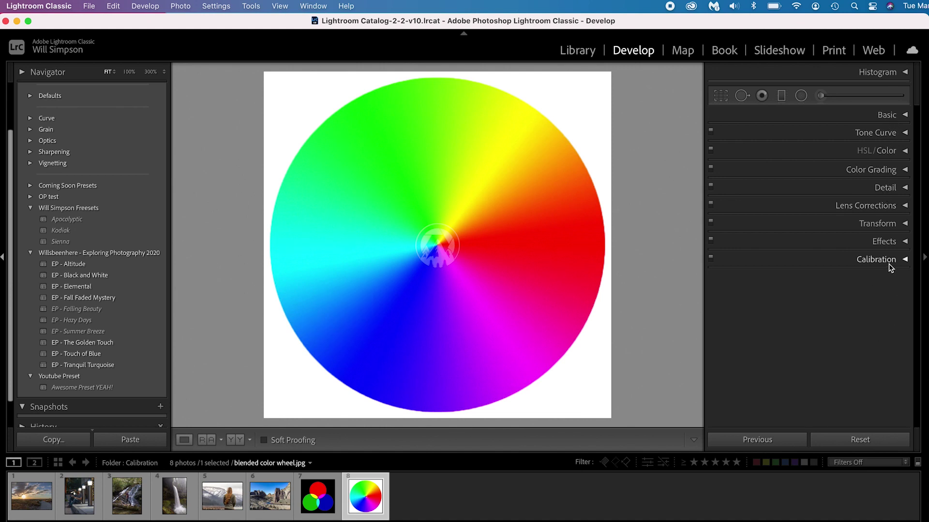
# Step: Check the order and visibility of the Develop adjustment sections in Customize Develop Panel, and save without rearranging them
pyautogui.rightClick(770, 207)
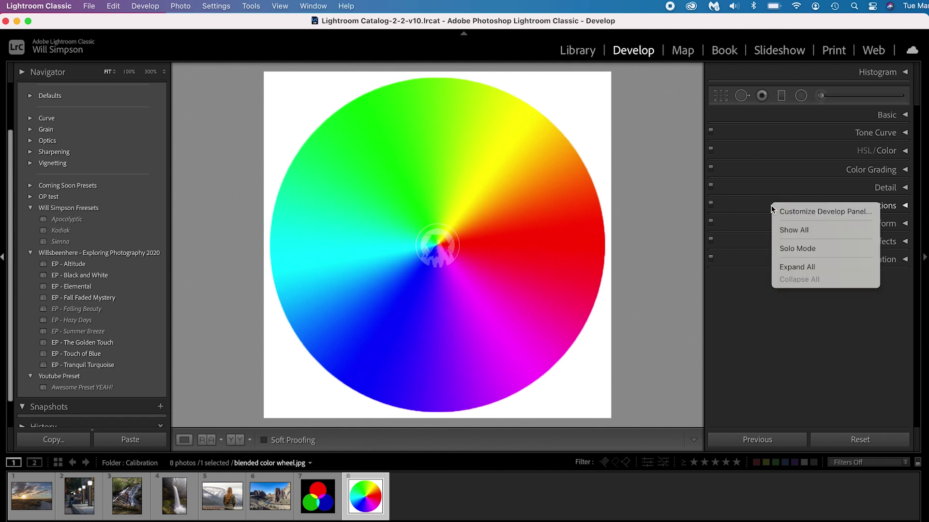
pyautogui.click(817, 215)
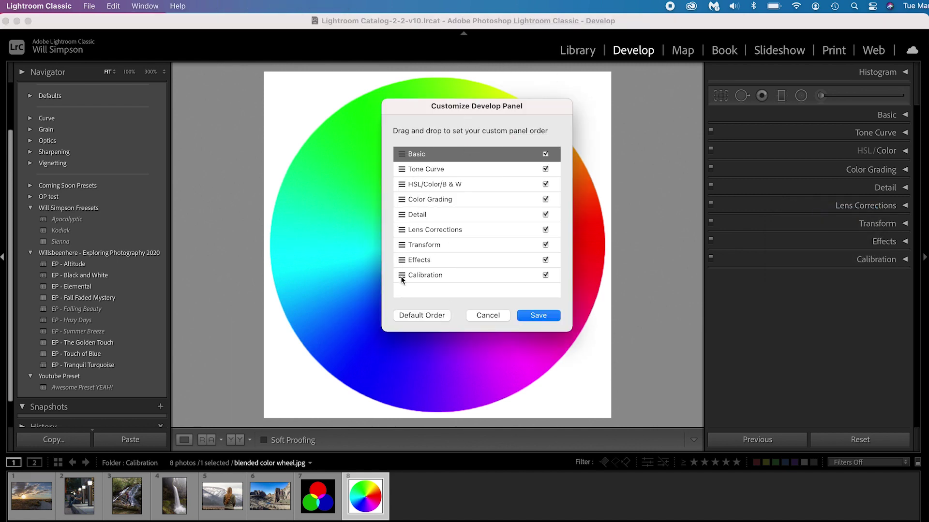
pyautogui.moveTo(402, 279)
pyautogui.mouseDown()
pyautogui.moveTo(404, 216)
pyautogui.moveTo(402, 279)
pyautogui.mouseUp()
pyautogui.click(545, 259)
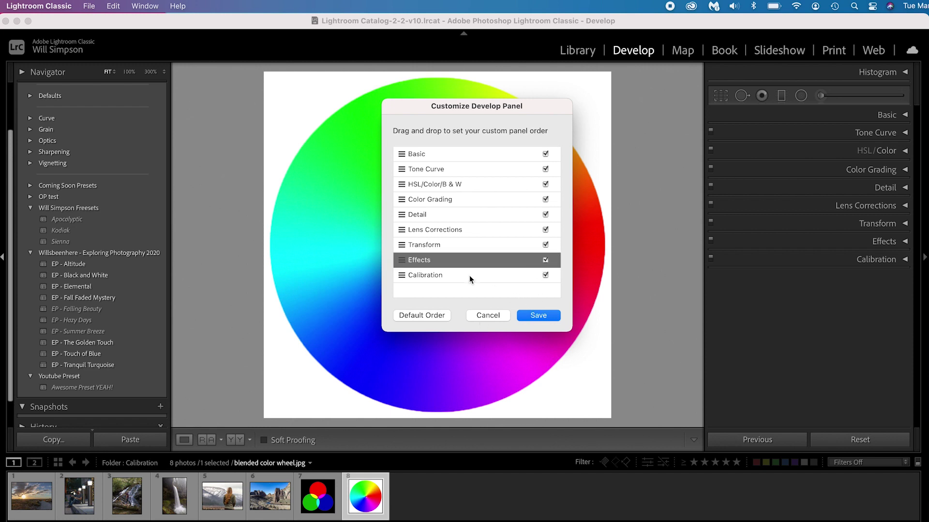
pyautogui.click(539, 316)
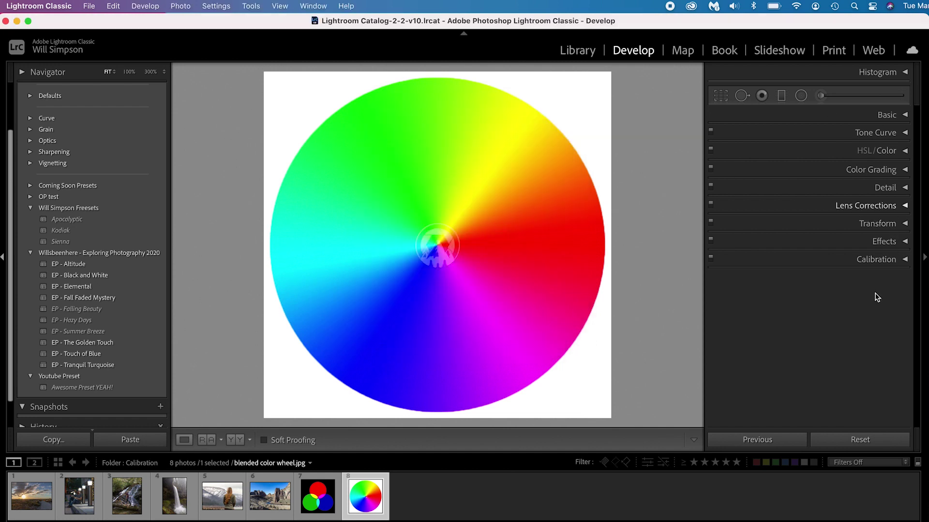
# Step: Open the Calibration controls, test the Shadows Tint at its magenta extreme on the color wheel, and reset it
pyautogui.click(906, 260)
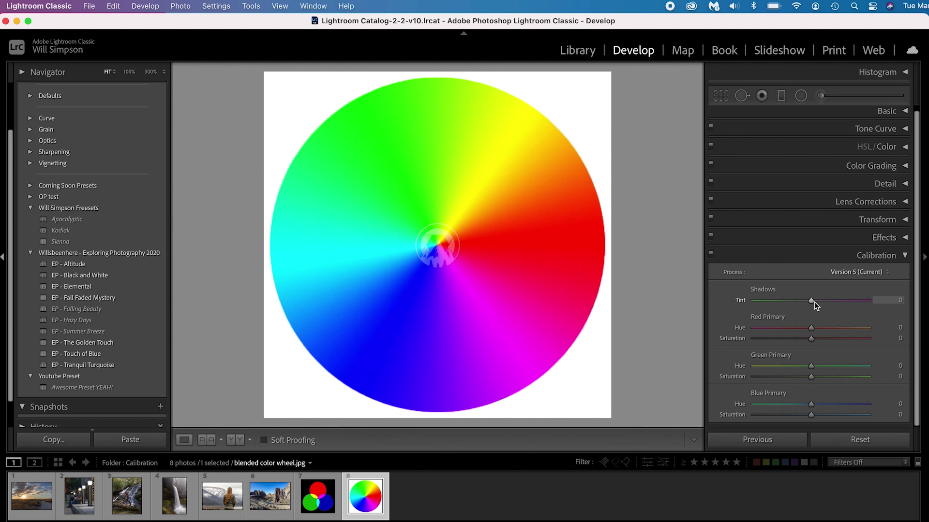
pyautogui.moveTo(812, 301); pyautogui.dragTo(883, 306)
pyautogui.doubleClick(867, 301)
# Step: Try the Shadows Tint at +100 and at the green extreme on the waterfall photo, and reset it
pyautogui.click(174, 503)
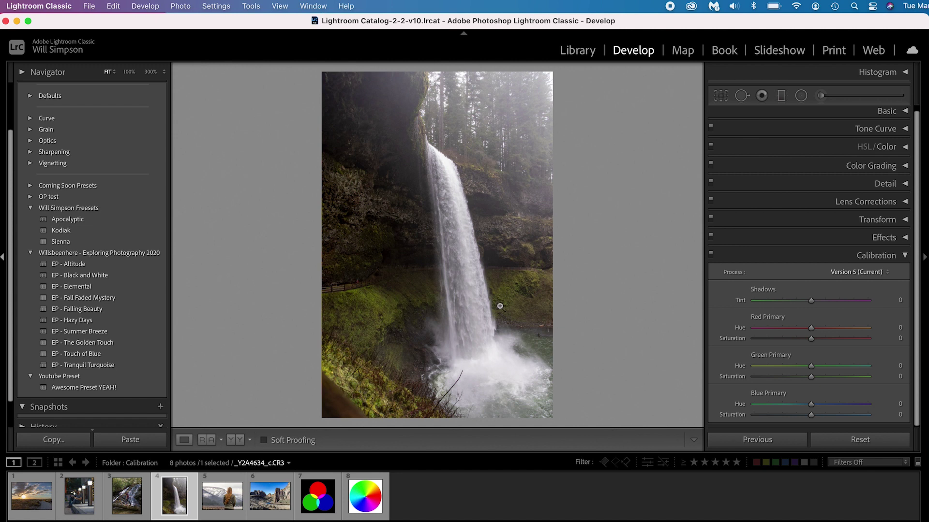
pyautogui.moveTo(812, 302); pyautogui.dragTo(900, 302)
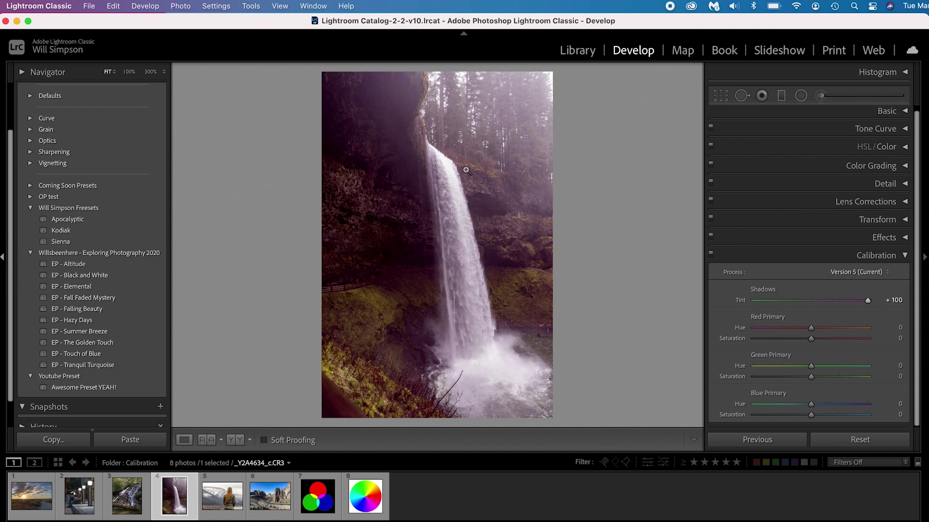
pyautogui.click(753, 301)
pyautogui.moveTo(754, 300); pyautogui.dragTo(815, 302)
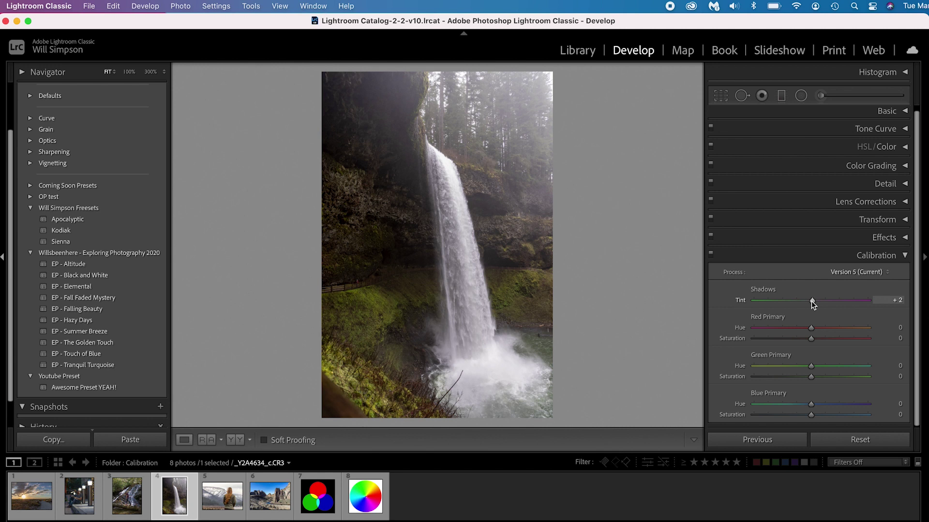
pyautogui.moveTo(811, 301); pyautogui.dragTo(814, 302)
pyautogui.doubleClick(814, 301)
# Step: Return to the blended color wheel image and display the HSL Saturation sliders
pyautogui.click(383, 493)
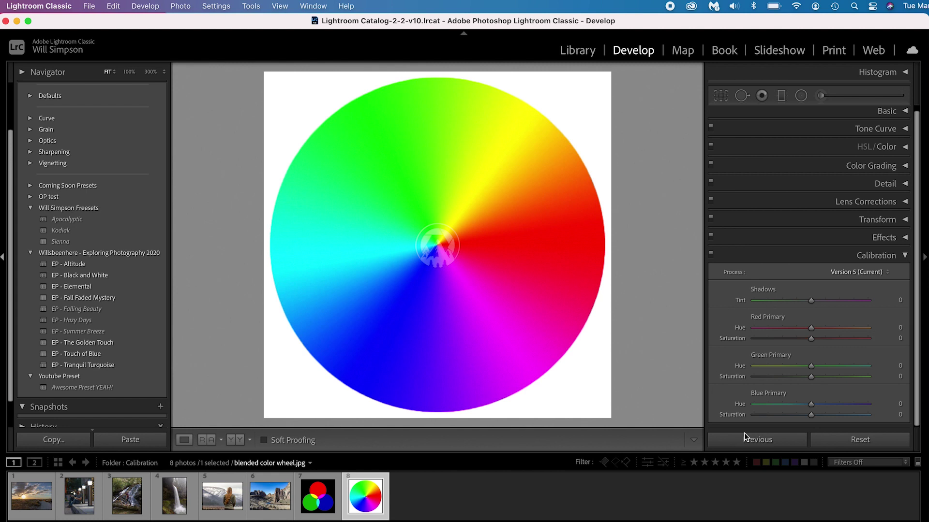
pyautogui.click(881, 147)
pyautogui.click(864, 113)
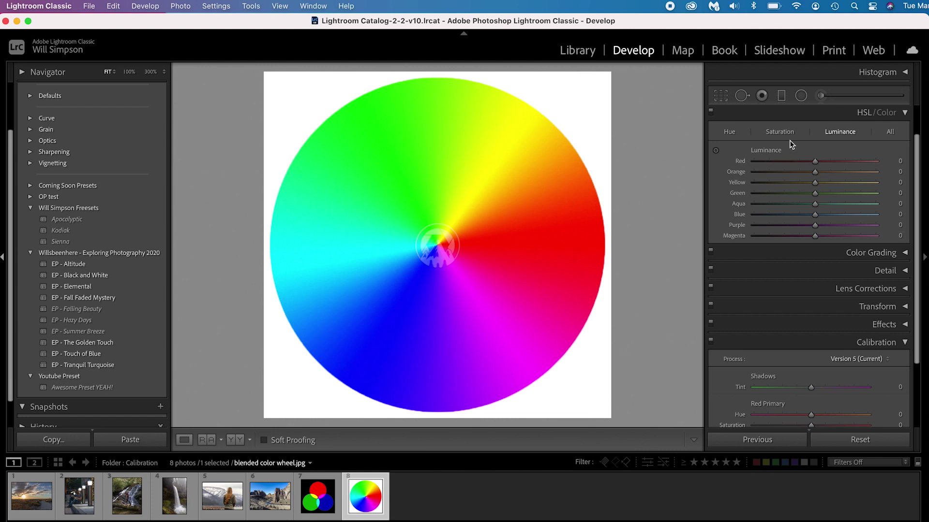
pyautogui.click(726, 132)
pyautogui.click(779, 133)
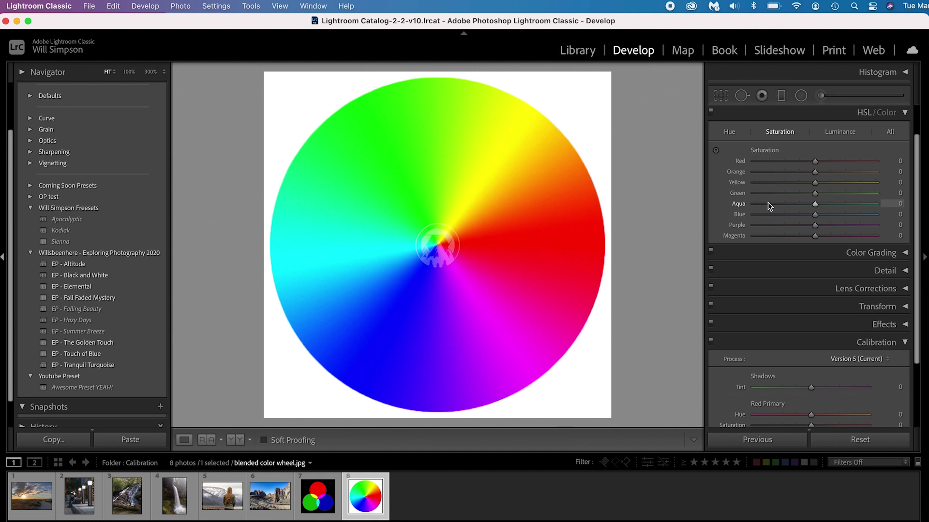
# Step: Test the HSL Red saturation at -100 on the color wheel, and reset it
pyautogui.click(815, 161)
pyautogui.moveTo(816, 164); pyautogui.dragTo(711, 162)
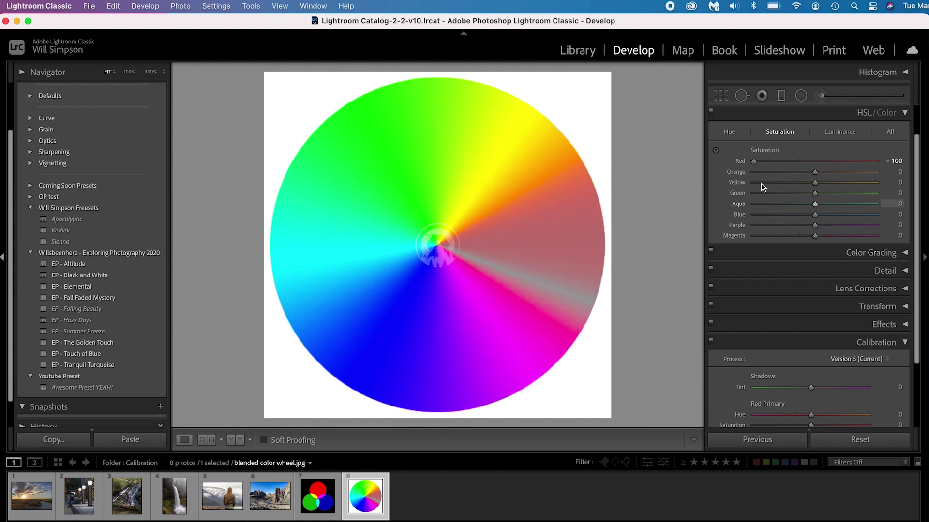
pyautogui.doubleClick(753, 161)
# Step: Test the Calibration Red Primary Saturation at -100 on the color wheel, and reset it
pyautogui.scroll(-5, 832, 355)
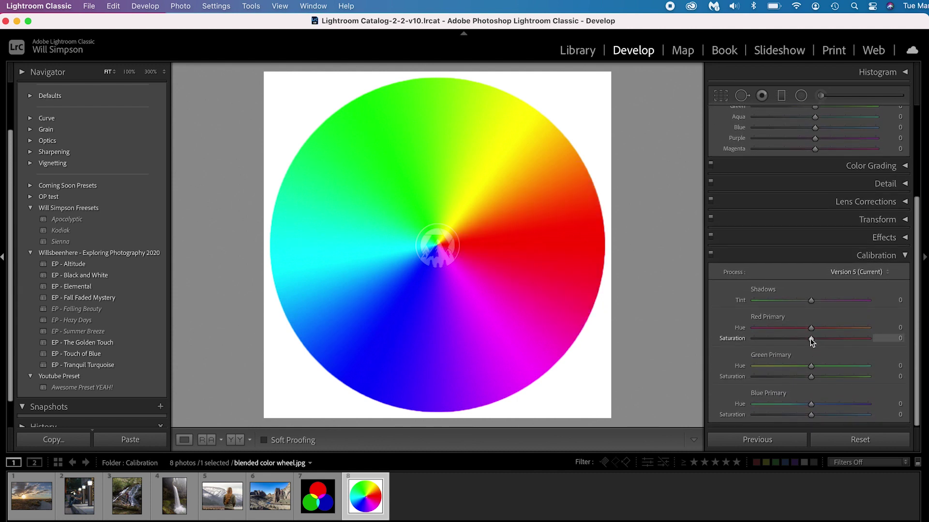
pyautogui.moveTo(809, 338); pyautogui.dragTo(638, 341)
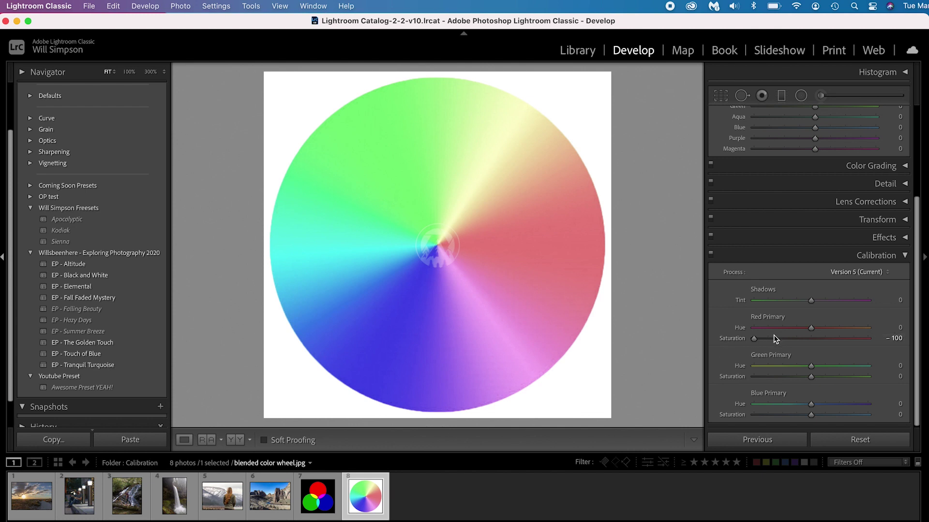
pyautogui.doubleClick(754, 340)
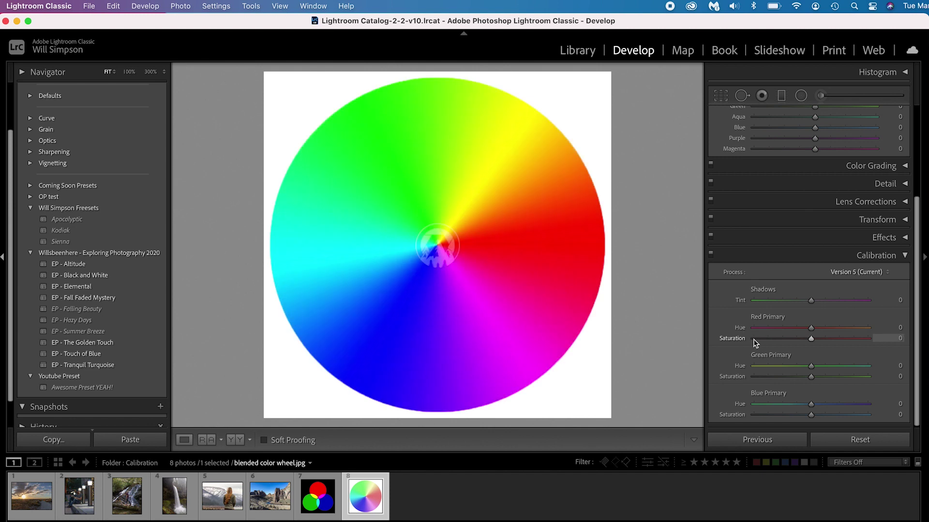
# Step: Test the HSL Red hue at -100 on the color wheel, and reset it
pyautogui.click(899, 255)
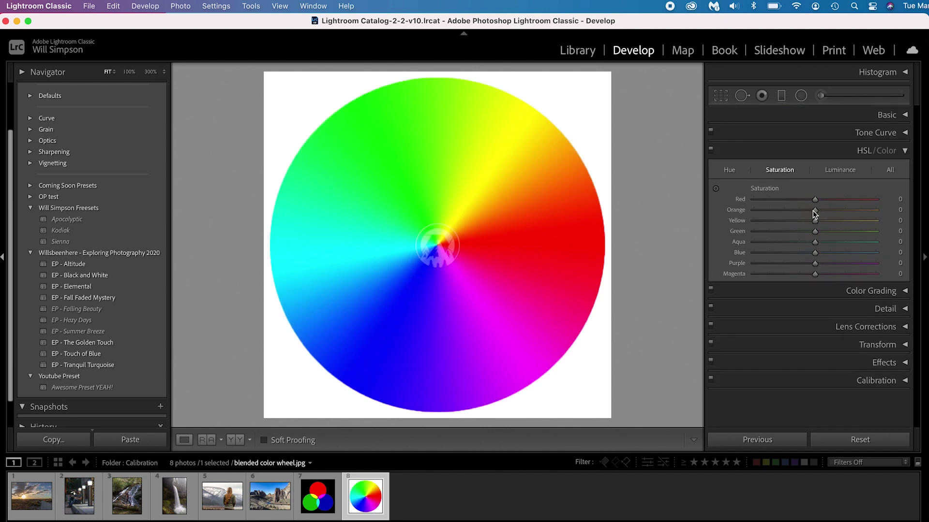
pyautogui.click(729, 170)
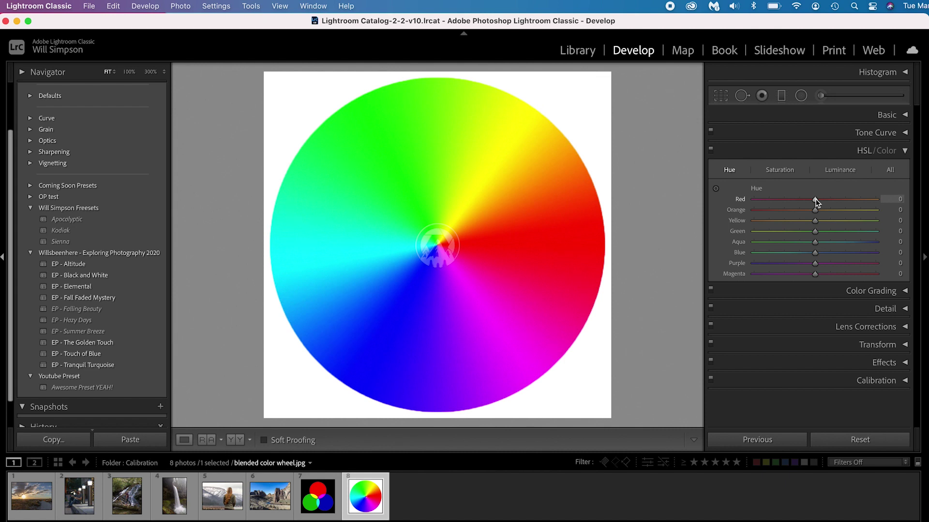
pyautogui.moveTo(815, 203); pyautogui.dragTo(729, 198)
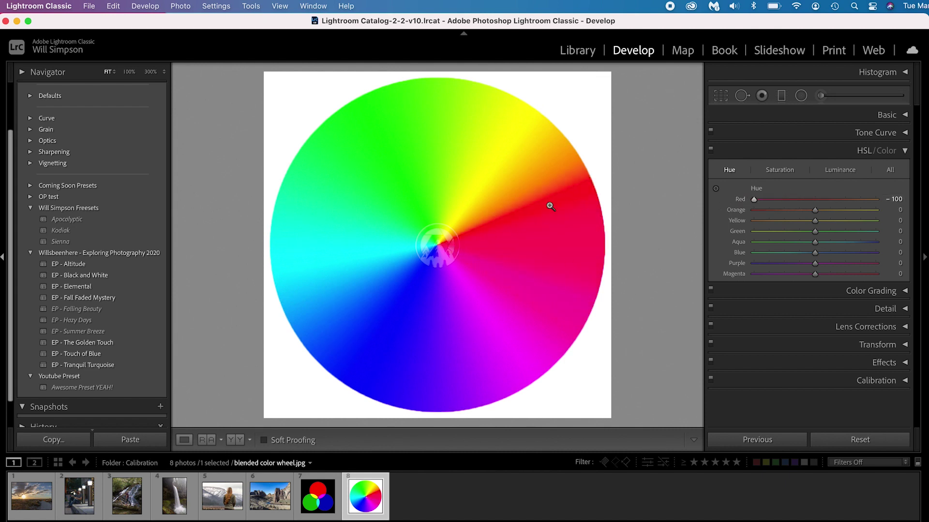
pyautogui.doubleClick(755, 199)
# Step: Test the Calibration Red Primary Hue at -100 and +100 on the color wheel, resetting it after each extreme
pyautogui.click(868, 376)
pyautogui.scroll(-5, 804, 371)
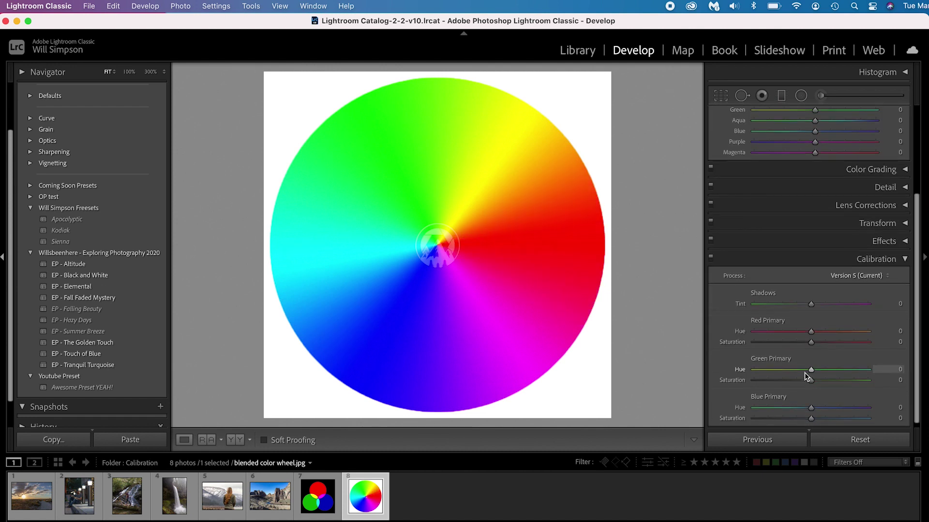
pyautogui.moveTo(811, 327); pyautogui.dragTo(706, 327)
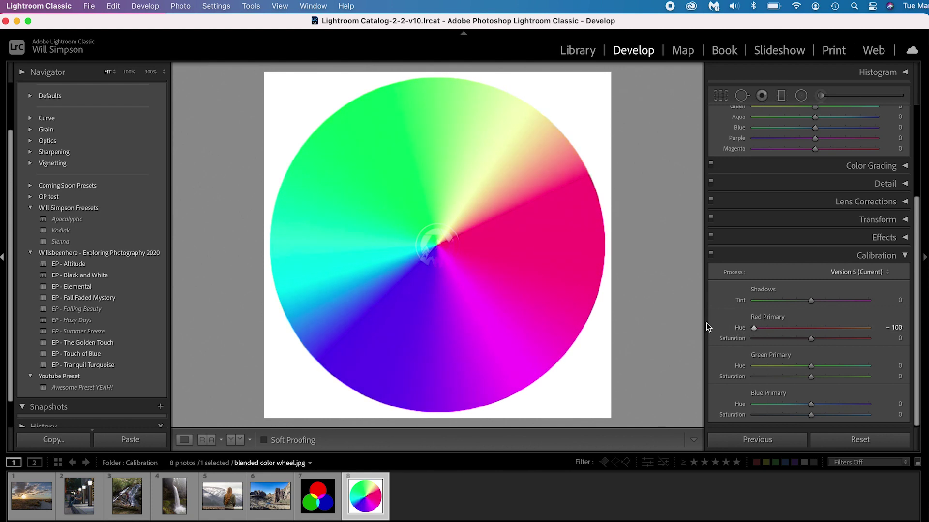
pyautogui.doubleClick(786, 330)
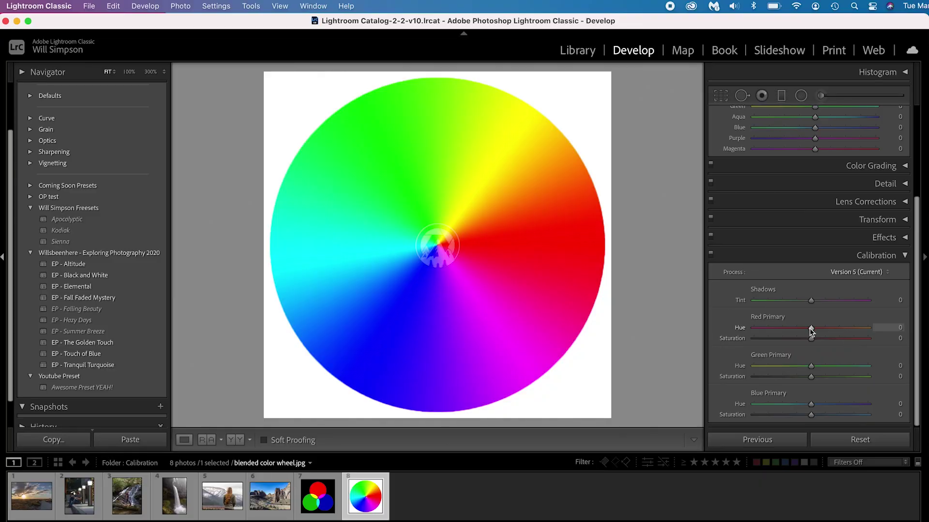
pyautogui.moveTo(811, 332); pyautogui.dragTo(896, 331)
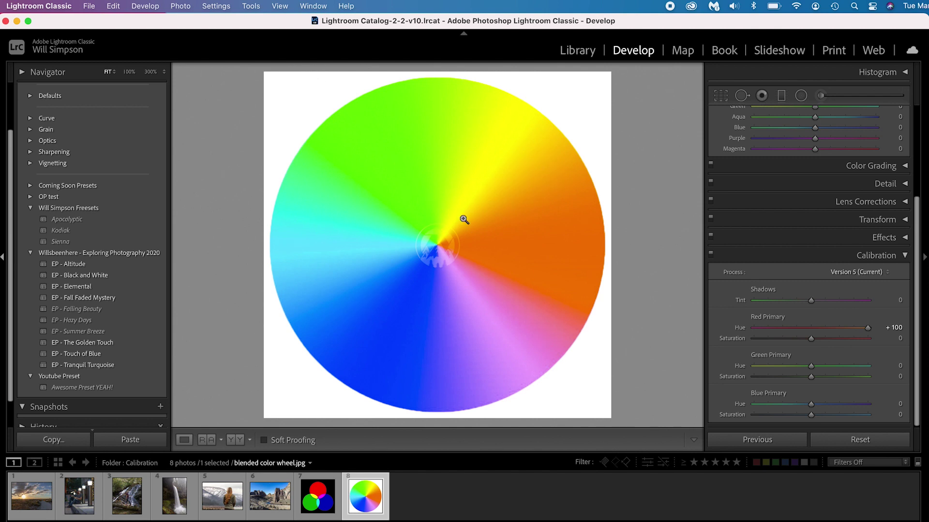
pyautogui.doubleClick(867, 328)
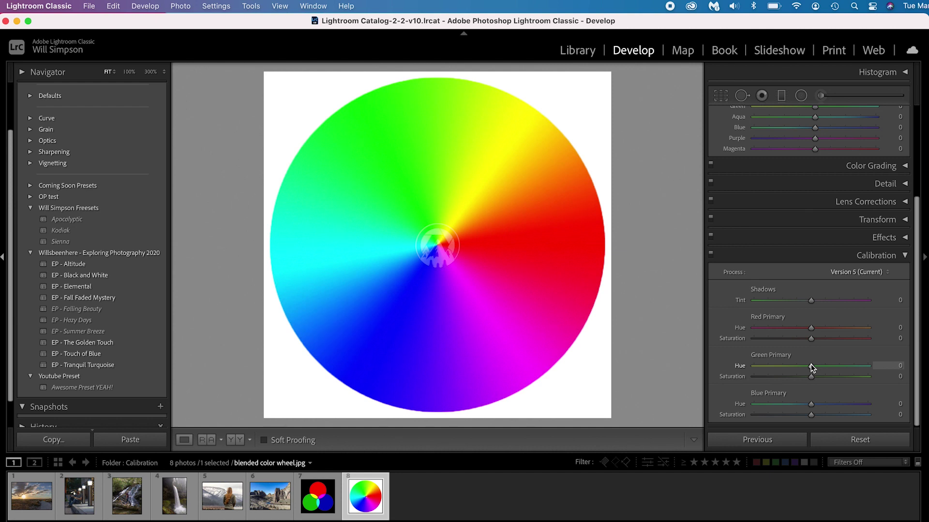
# Step: Test the Calibration Green Primary Hue at -100 and +100 on the color wheel, resetting it after each extreme
pyautogui.moveTo(810, 366); pyautogui.dragTo(725, 367)
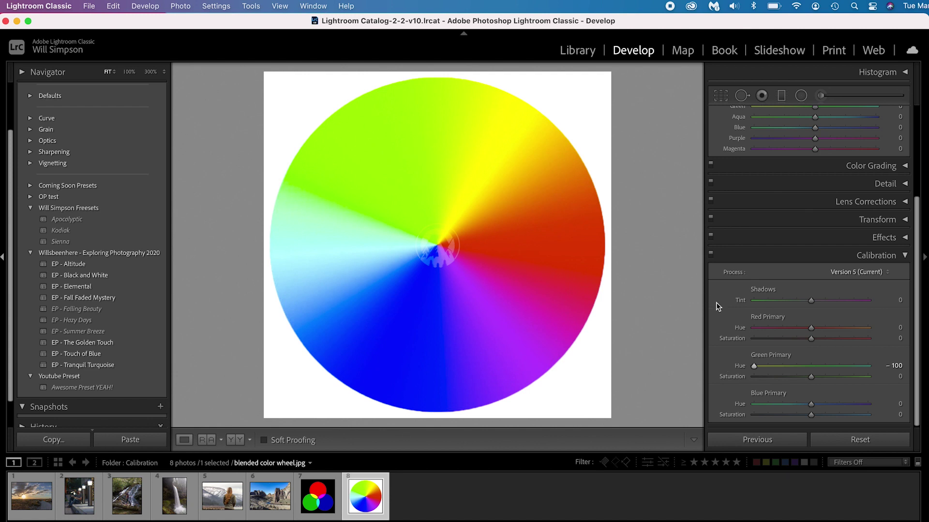
pyautogui.doubleClick(755, 367)
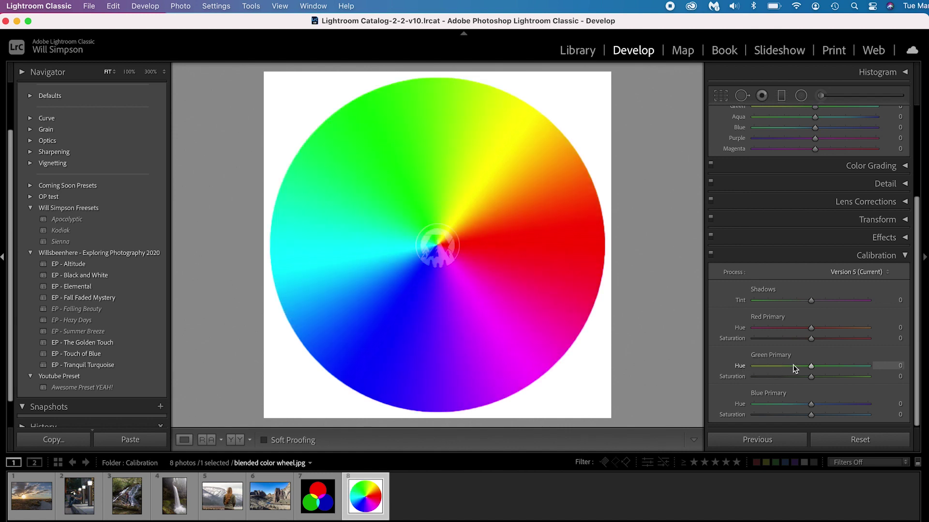
pyautogui.moveTo(813, 368); pyautogui.dragTo(869, 367)
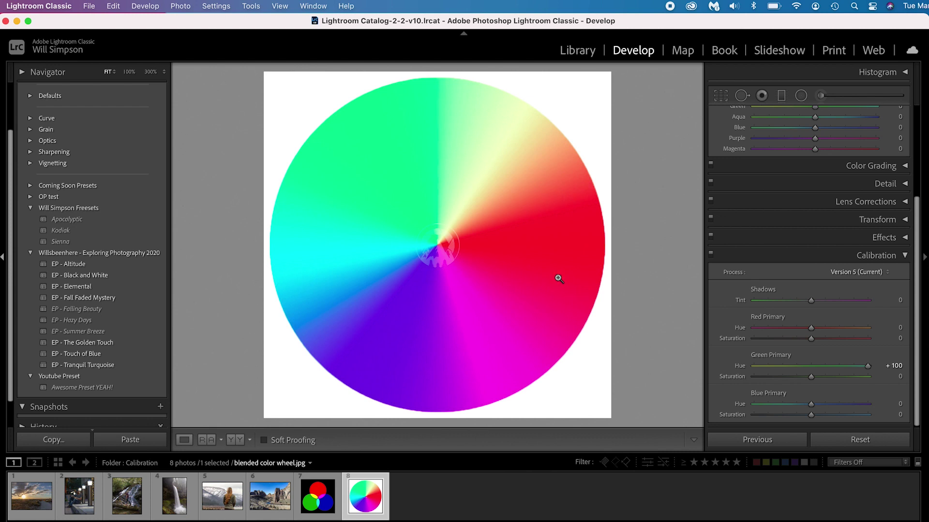
pyautogui.doubleClick(867, 366)
pyautogui.scroll(1, 841, 387)
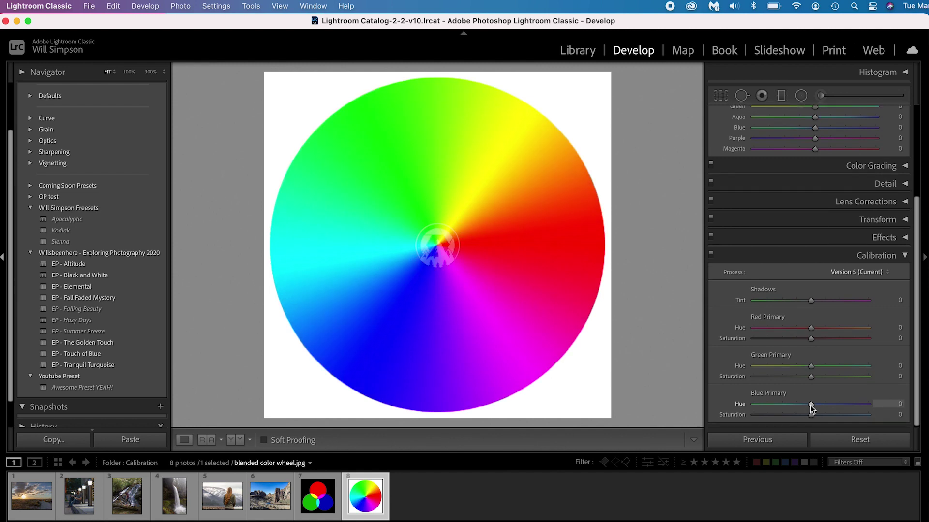
# Step: Test the Calibration Blue Primary Hue at -100 and at its upper extreme on the color wheel, resetting it each time
pyautogui.moveTo(811, 408); pyautogui.dragTo(710, 409)
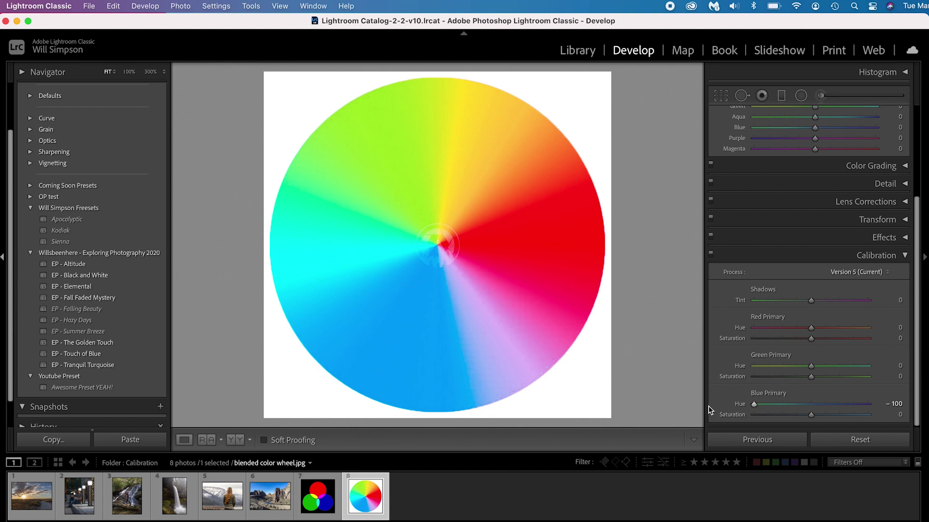
pyautogui.doubleClick(740, 405)
pyautogui.moveTo(811, 408); pyautogui.dragTo(886, 406)
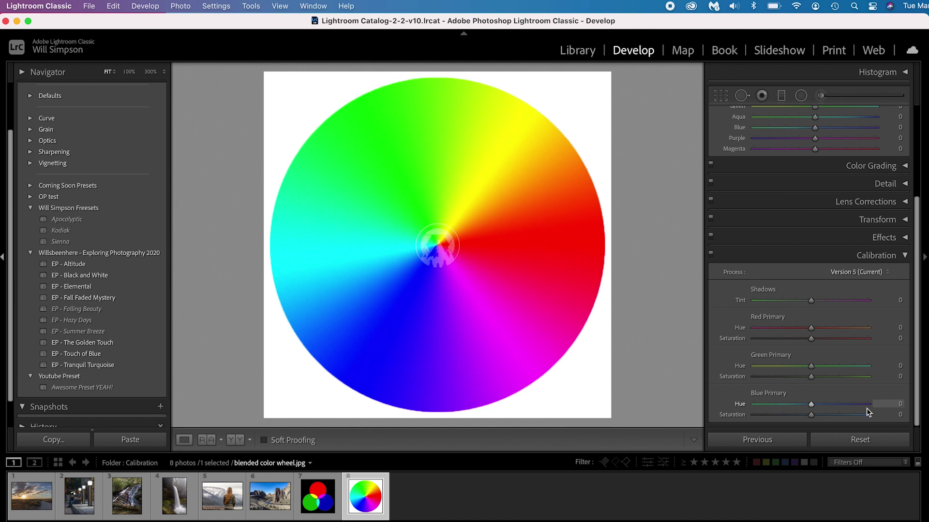
pyautogui.scroll(1, 866, 410)
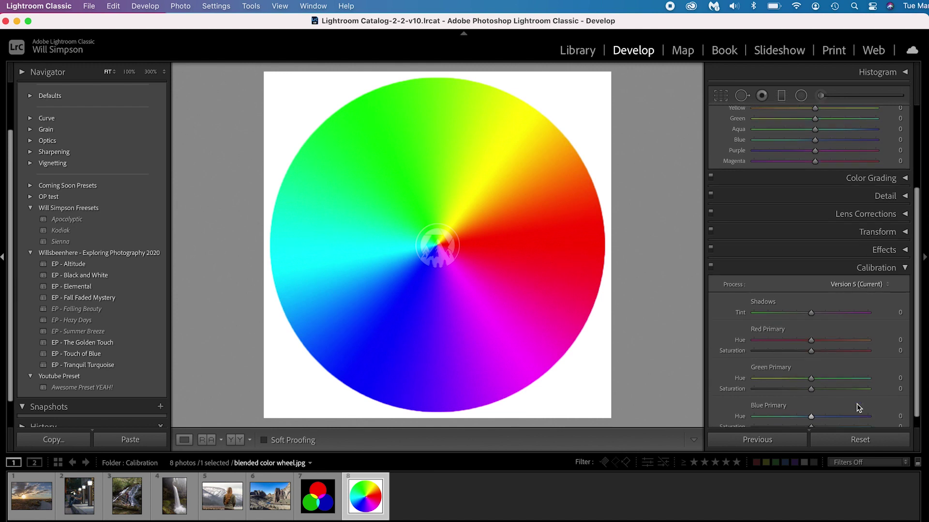
# Step: Show the color wheel image in a side-by-side Before and After comparison
pyautogui.click(317, 497)
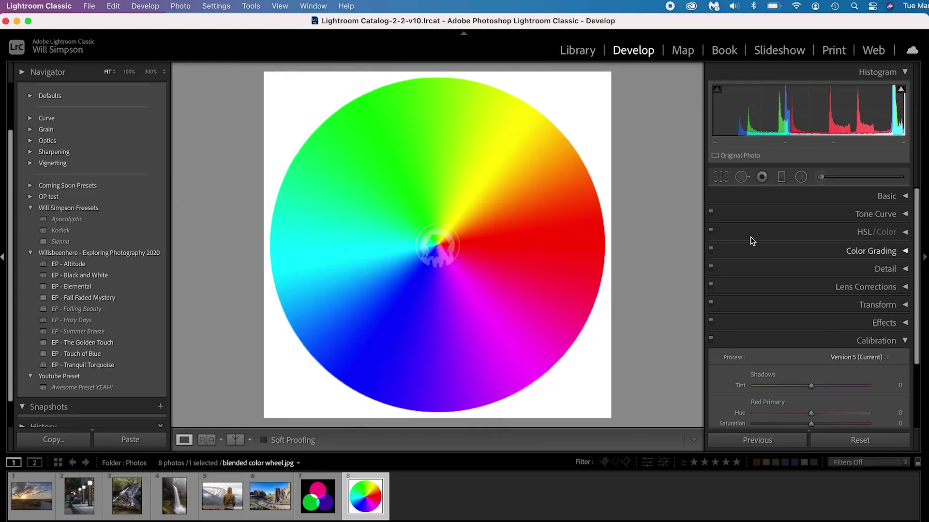
pyautogui.click(237, 440)
pyautogui.click(237, 440)
pyautogui.click(238, 441)
pyautogui.click(237, 440)
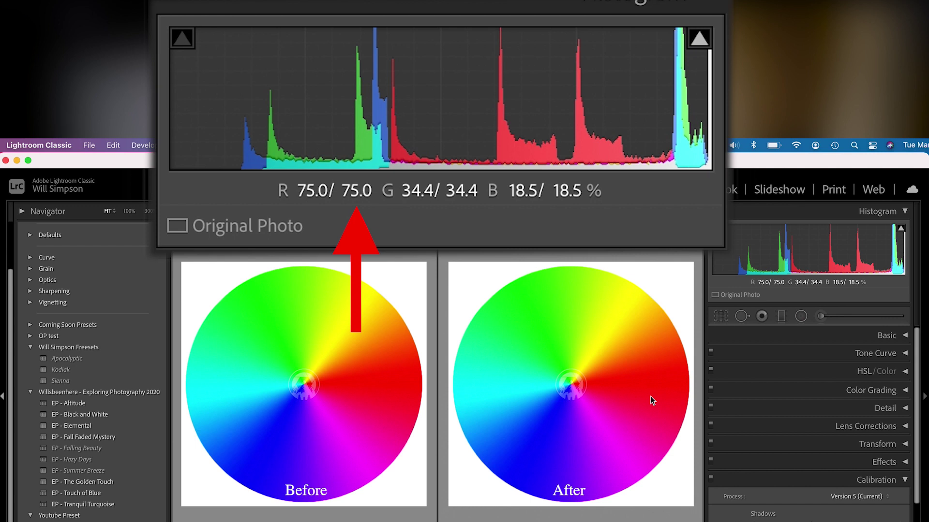
# Step: Compare the Red Primary Hue at -100 on the color wheel, and set it to +100
pyautogui.scroll(-5, 807, 435)
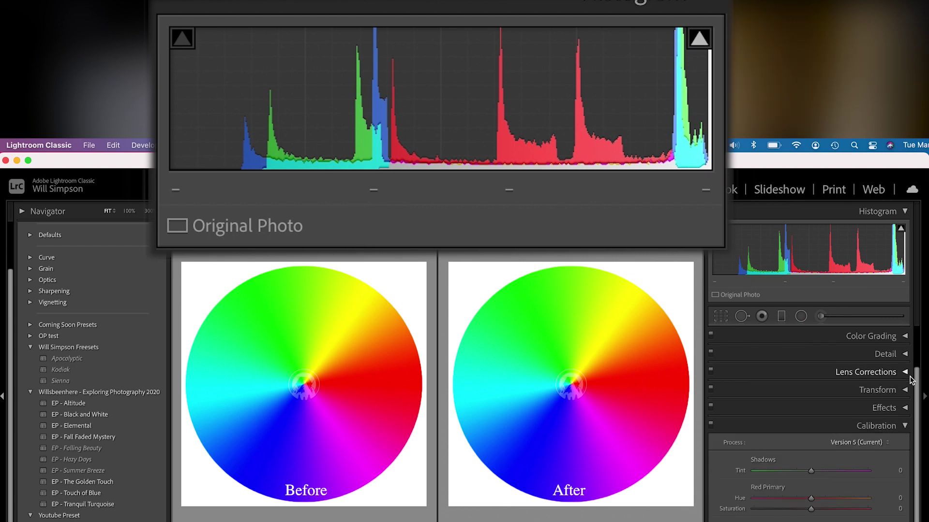
pyautogui.moveTo(811, 468); pyautogui.dragTo(684, 464)
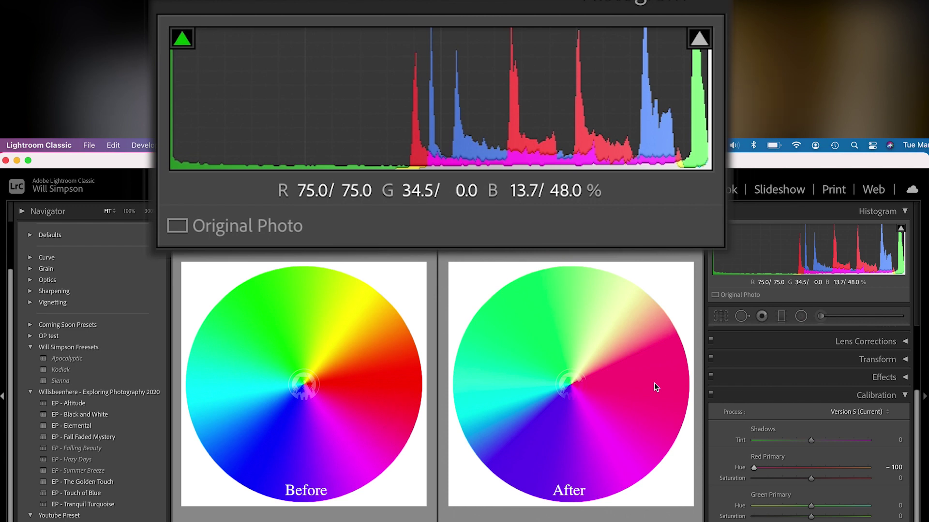
pyautogui.moveTo(754, 467); pyautogui.dragTo(868, 468)
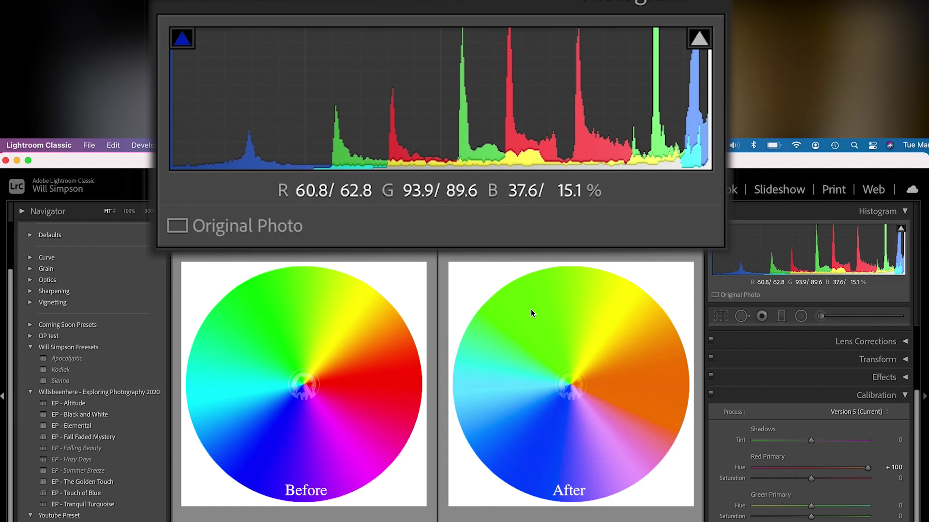
# Step: Reset the color wheel's Red Primary Hue and try a higher Green Primary Saturation
pyautogui.doubleClick(867, 467)
pyautogui.moveTo(811, 521); pyautogui.dragTo(842, 521)
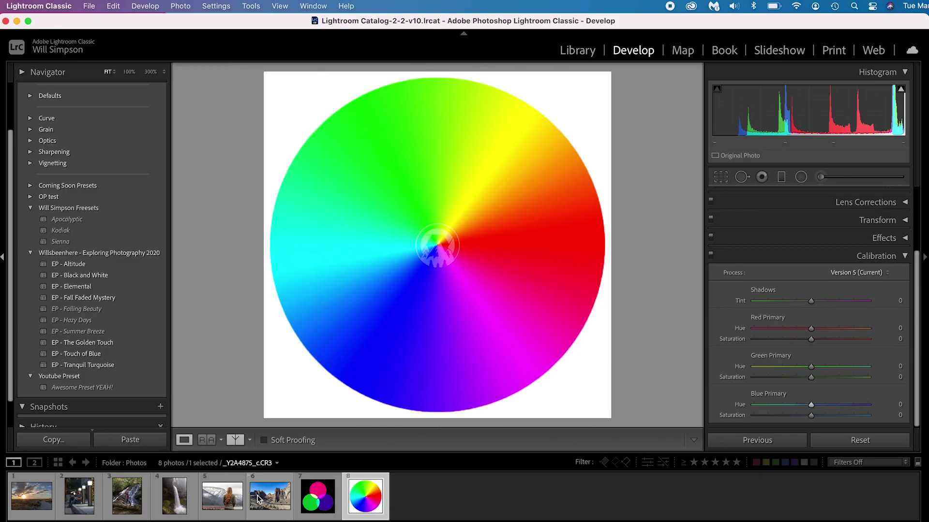
# Step: Switch to the sunset beach photo, expand its Basic adjustments and compare the edit with the unedited original
pyautogui.click(14, 495)
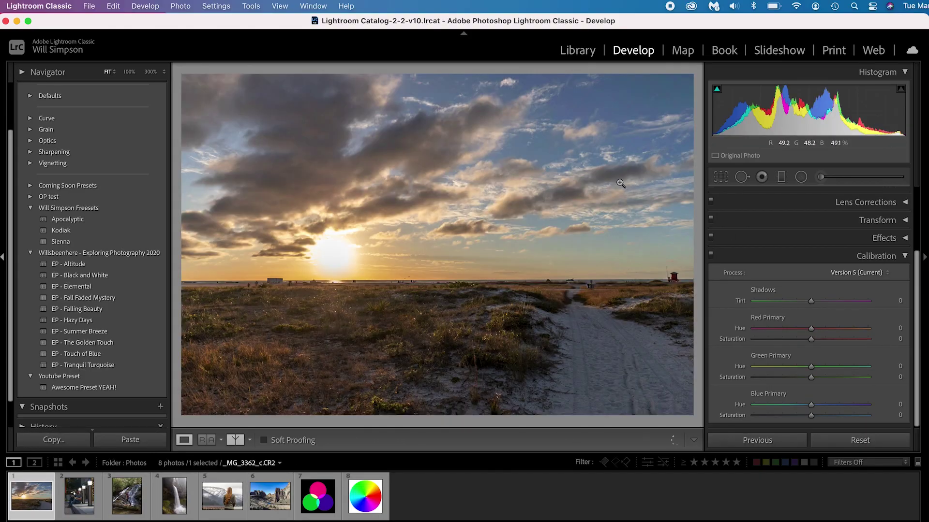
pyautogui.click(902, 257)
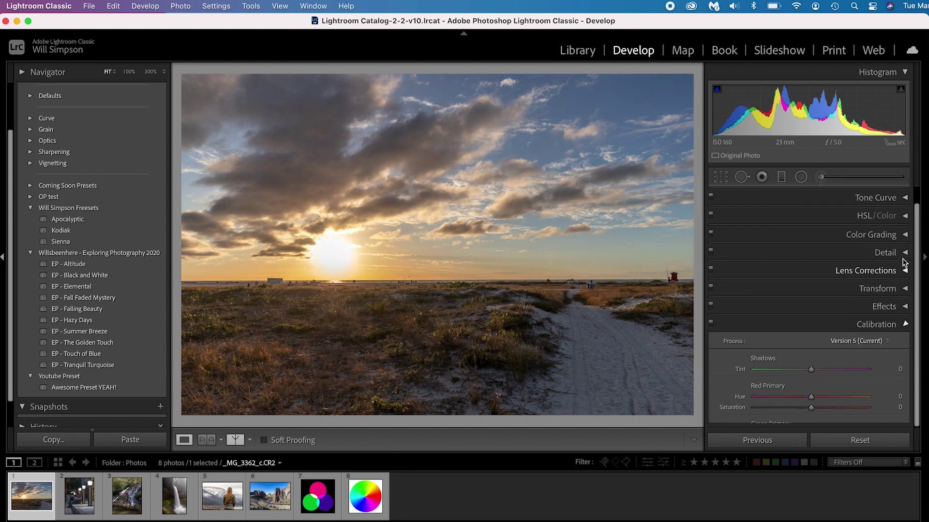
pyautogui.click(892, 286)
pyautogui.click(893, 236)
pyautogui.click(886, 197)
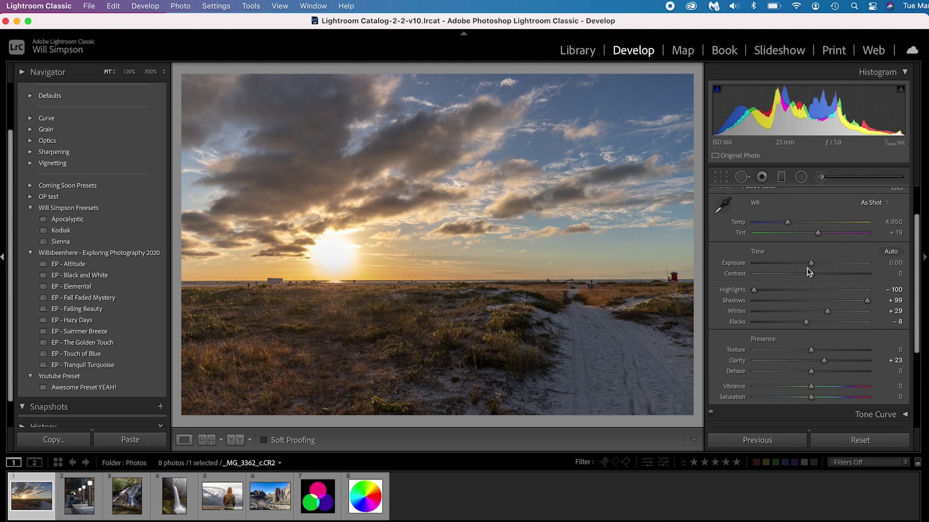
pyautogui.press('\\')
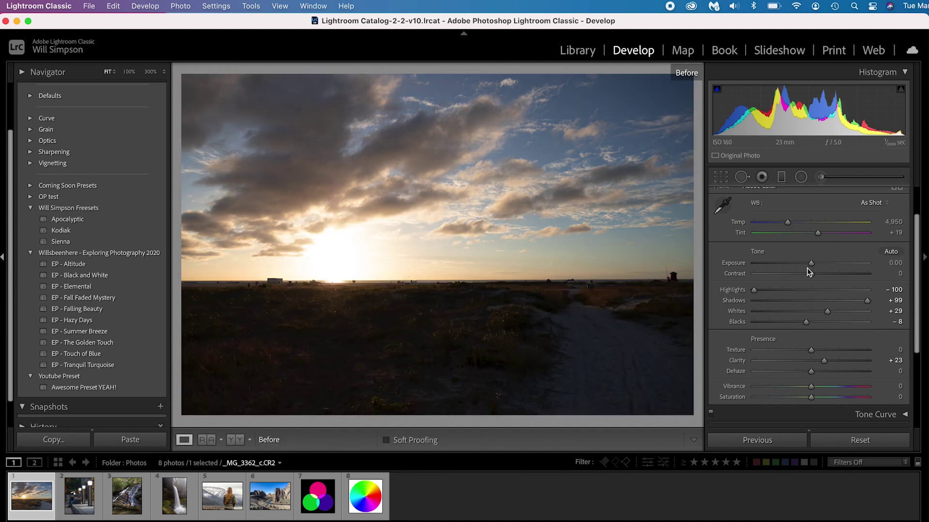
pyautogui.press('\\')
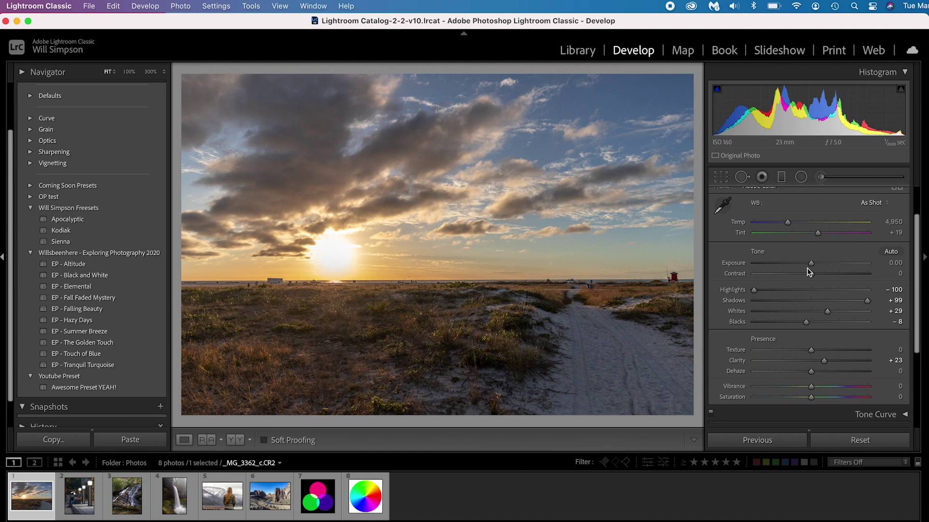
# Step: Warm the sunset photo's white balance to a Temp of 5,292 and a Tint of +24
pyautogui.scroll(3, 895, 232)
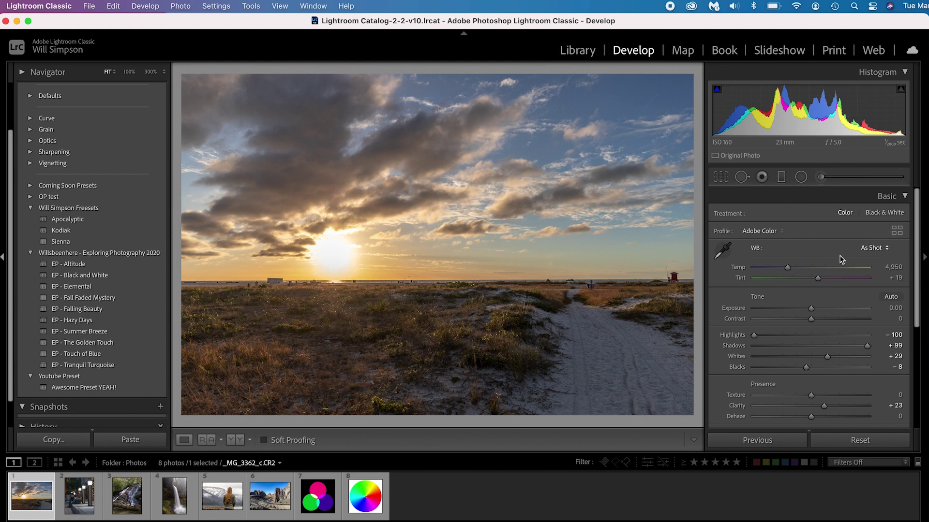
pyautogui.moveTo(785, 267); pyautogui.dragTo(792, 267)
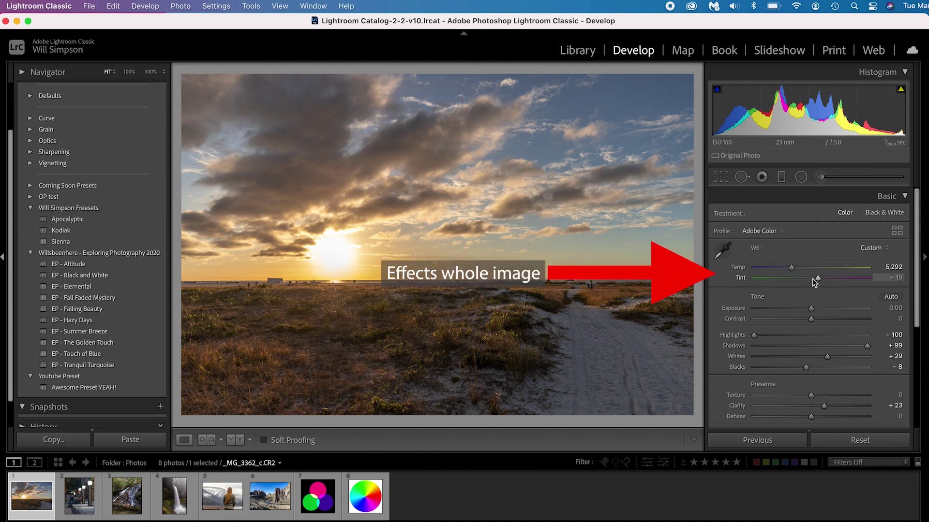
pyautogui.moveTo(819, 280); pyautogui.dragTo(820, 279)
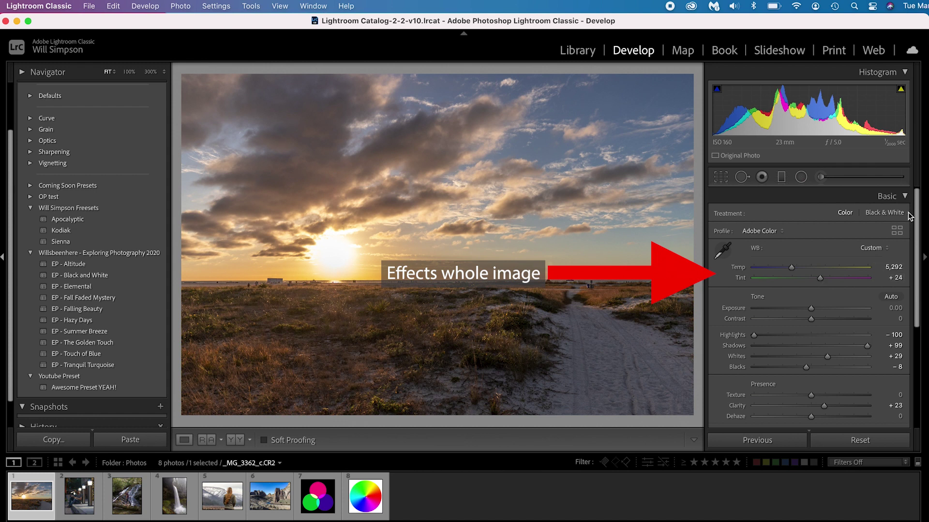
# Step: Collapse the Basic adjustments, try the Calibration Shadows Tint at +81, and settle it at +20
pyautogui.click(887, 196)
pyautogui.click(878, 340)
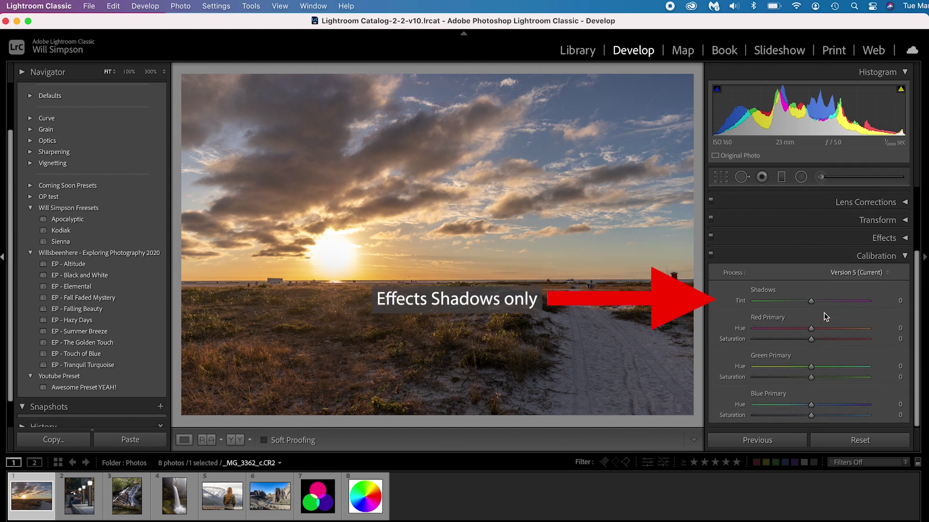
pyautogui.click(811, 301)
pyautogui.moveTo(811, 303); pyautogui.dragTo(856, 307)
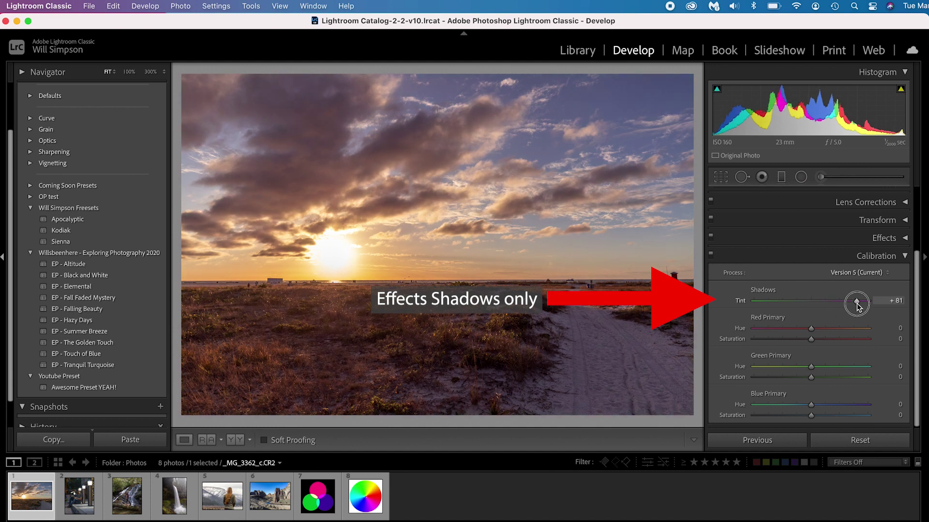
pyautogui.moveTo(857, 307); pyautogui.dragTo(823, 307)
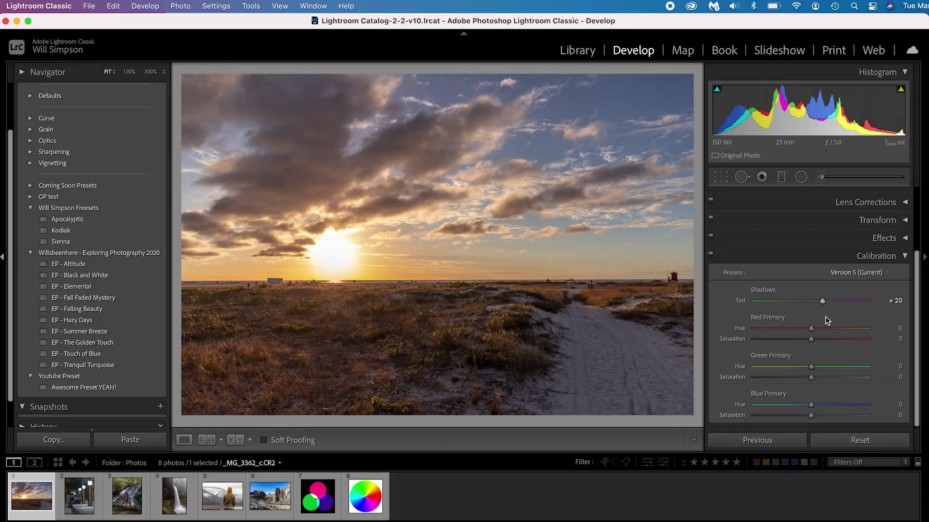
# Step: Test the sunset photo's Blue Primary Hue at -100 and try lowering the Blue Primary Saturation
pyautogui.moveTo(811, 409); pyautogui.dragTo(750, 408)
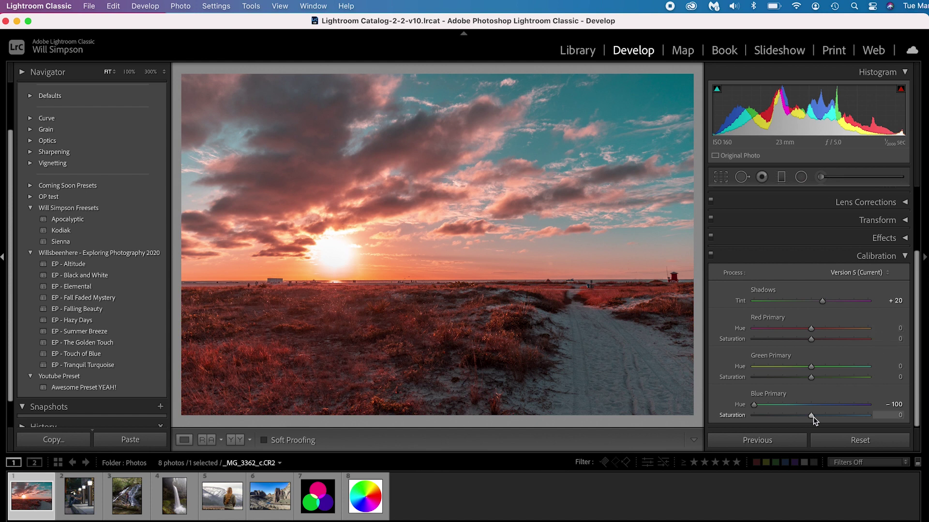
pyautogui.moveTo(813, 416); pyautogui.dragTo(762, 416)
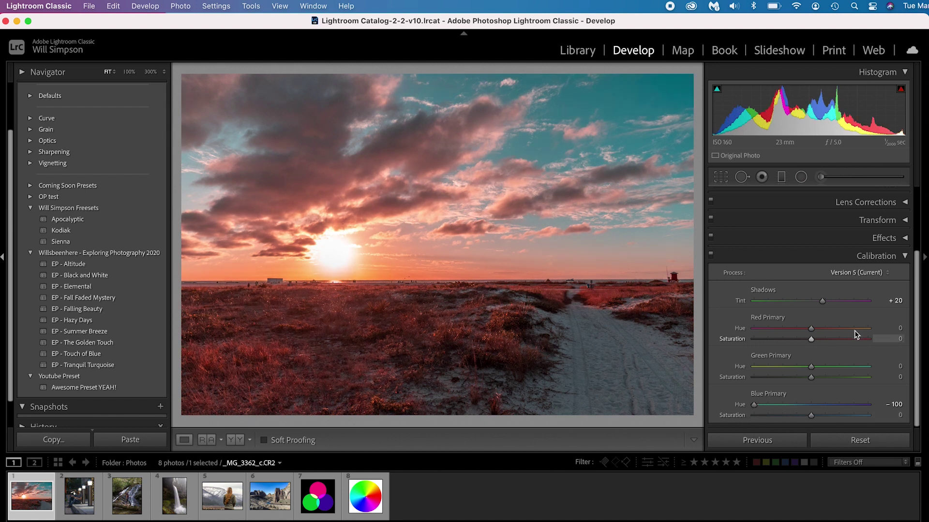
# Step: Try reducing the Orange Saturation to -54 in the sunset photo's HSL adjustments
pyautogui.scroll(3, 871, 266)
pyautogui.click(906, 197)
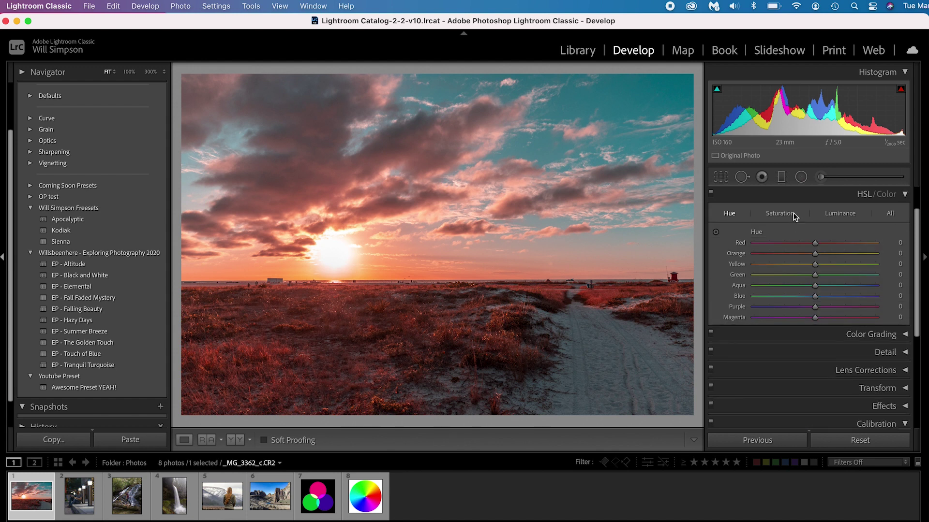
pyautogui.click(779, 215)
pyautogui.scroll(-1, 797, 246)
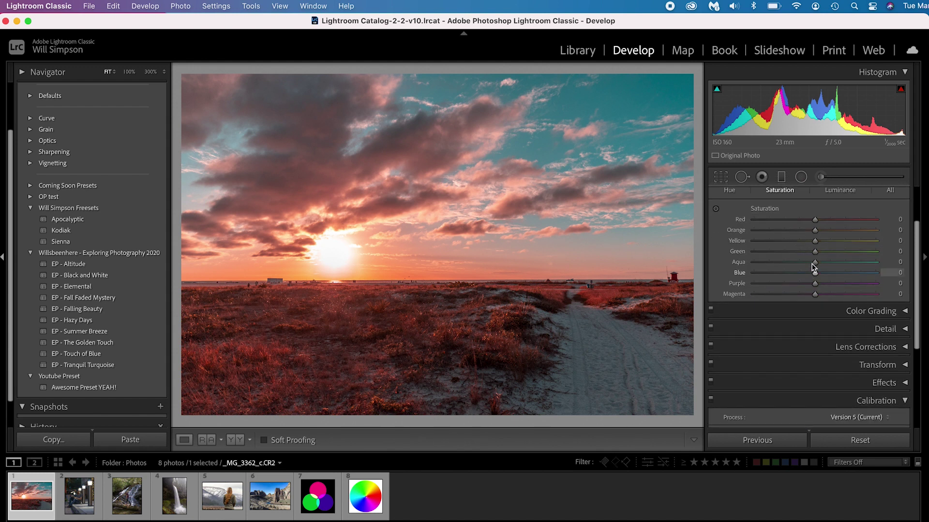
pyautogui.moveTo(815, 230); pyautogui.dragTo(783, 229)
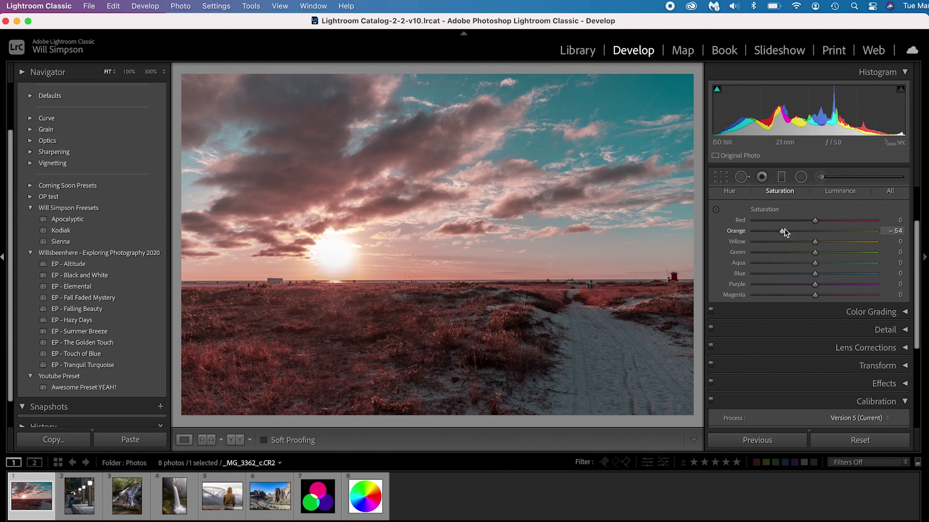
# Step: Set the sunset photo's Calibration Blue Primary Hue to -56
pyautogui.scroll(-5, 783, 207)
pyautogui.moveTo(758, 406); pyautogui.dragTo(780, 409)
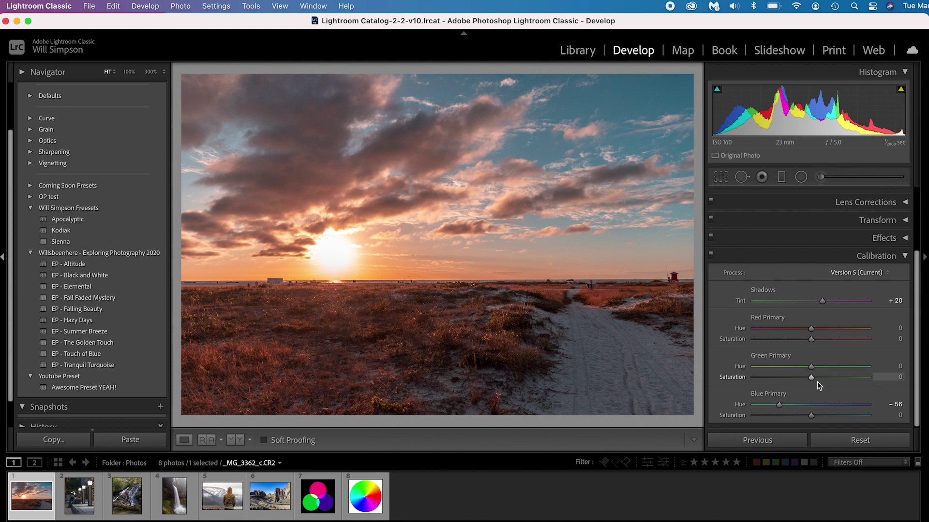
# Step: Test the Green Primary Hue in both directions and the Red Primary Hue at -100 on the sunset photo, resetting both to 0
pyautogui.moveTo(811, 367); pyautogui.dragTo(898, 377)
pyautogui.doubleClick(768, 370)
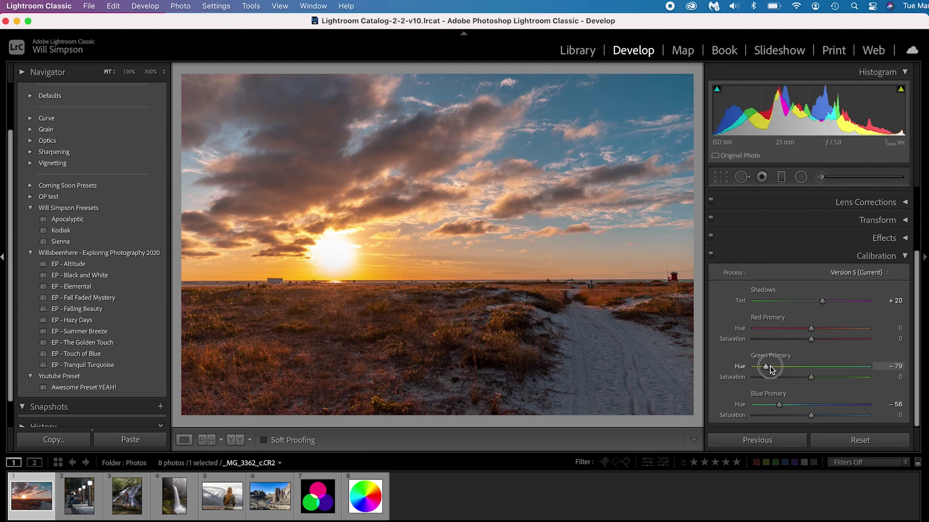
pyautogui.moveTo(810, 335); pyautogui.dragTo(738, 337)
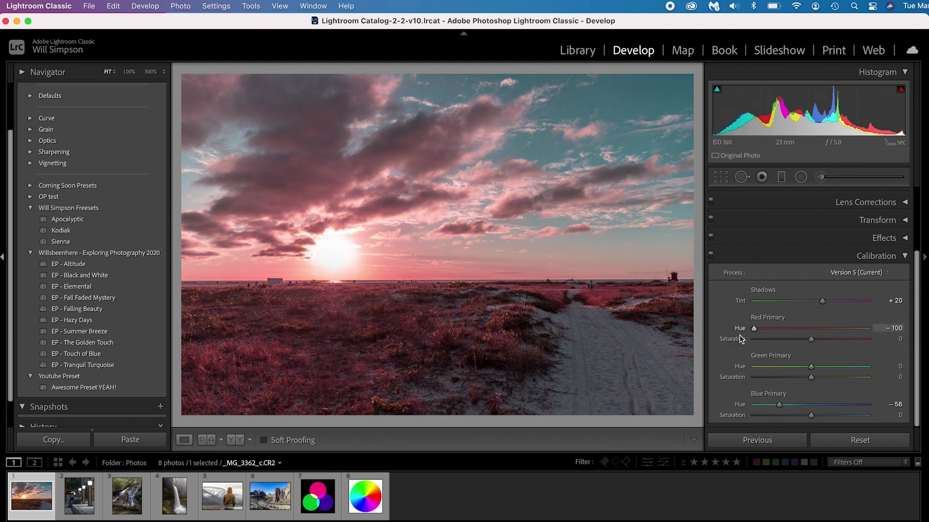
pyautogui.doubleClick(756, 331)
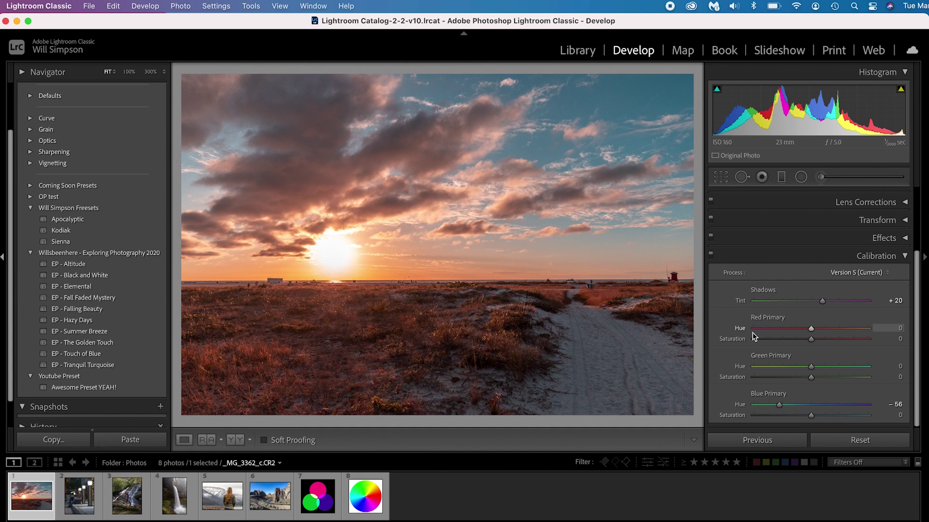
# Step: Compare the sunset photo with and without its Calibration adjustments, leaving them enabled
pyautogui.click(713, 258)
pyautogui.click(712, 257)
pyautogui.click(712, 256)
pyautogui.click(712, 256)
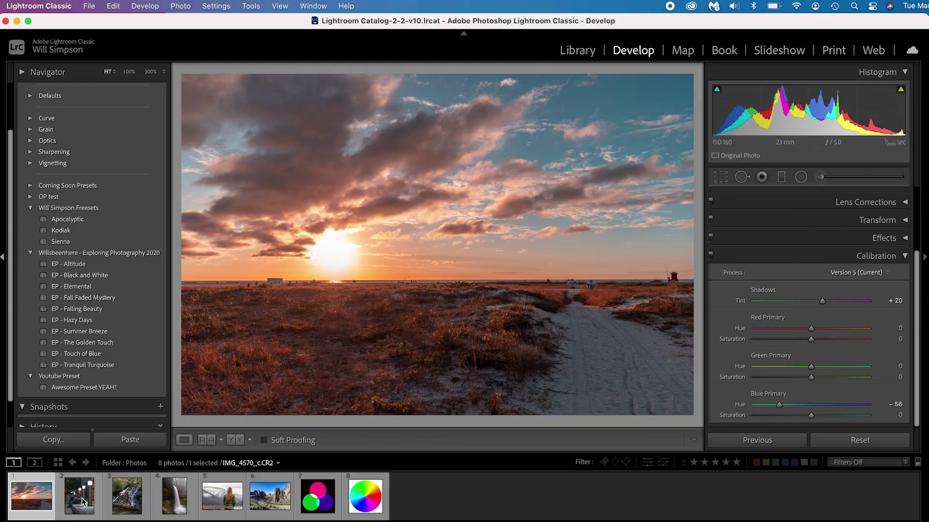
# Step: Switch to the photo of the man seated beside the lit bollards and compare its basic edit with the original
pyautogui.click(80, 497)
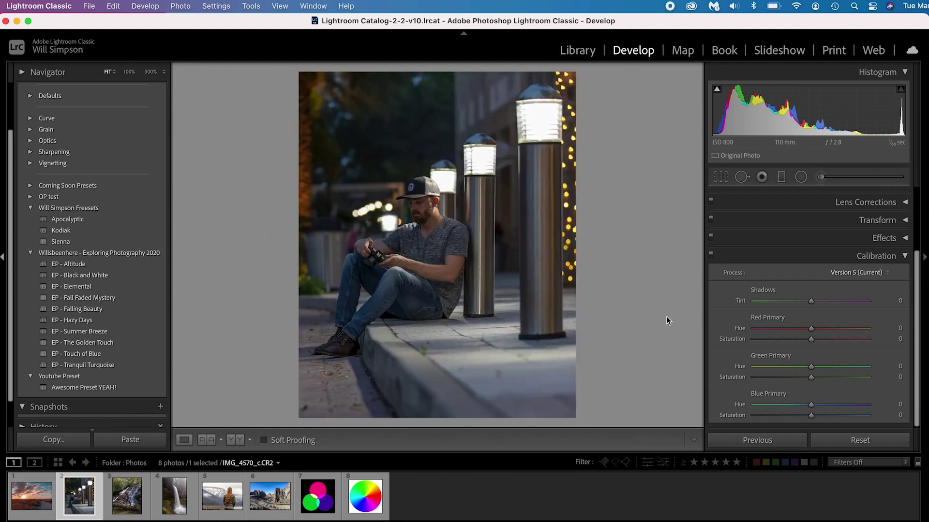
pyautogui.scroll(3, 905, 204)
pyautogui.click(904, 202)
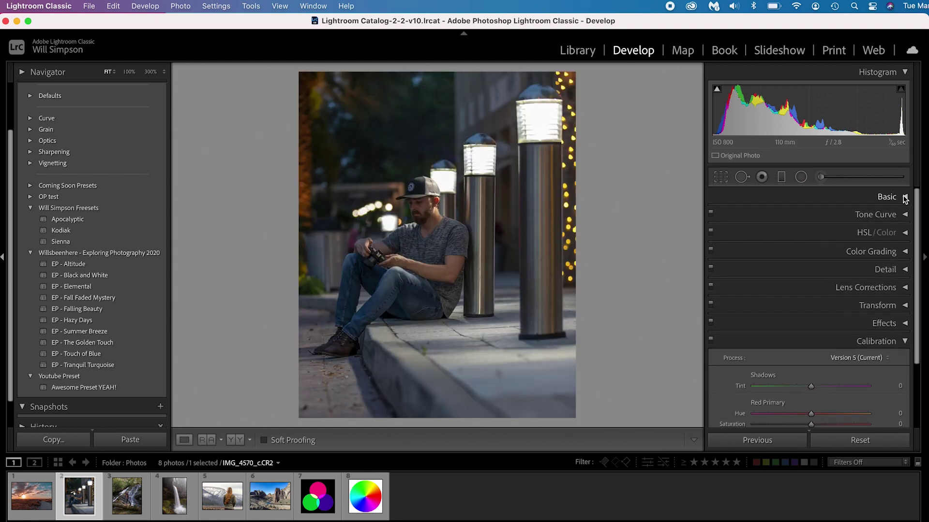
pyautogui.press('\\')
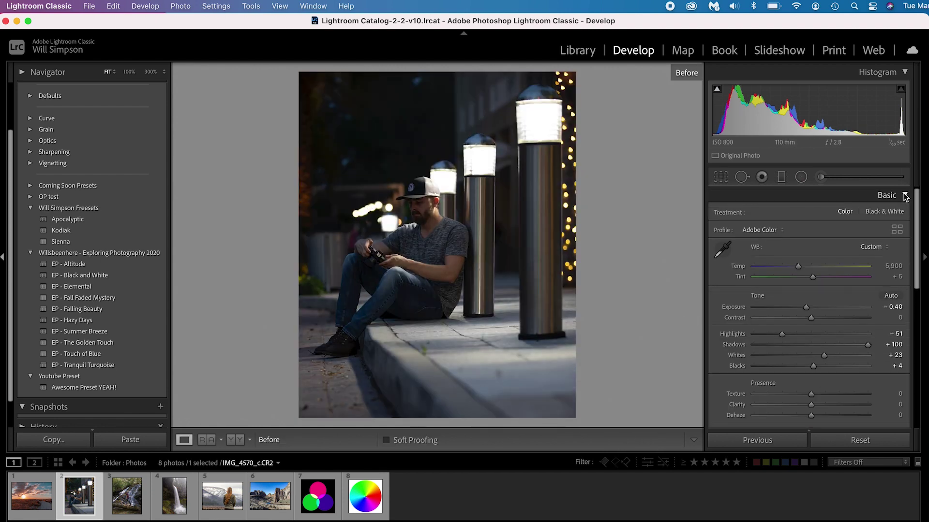
pyautogui.press('\\')
pyautogui.click(904, 196)
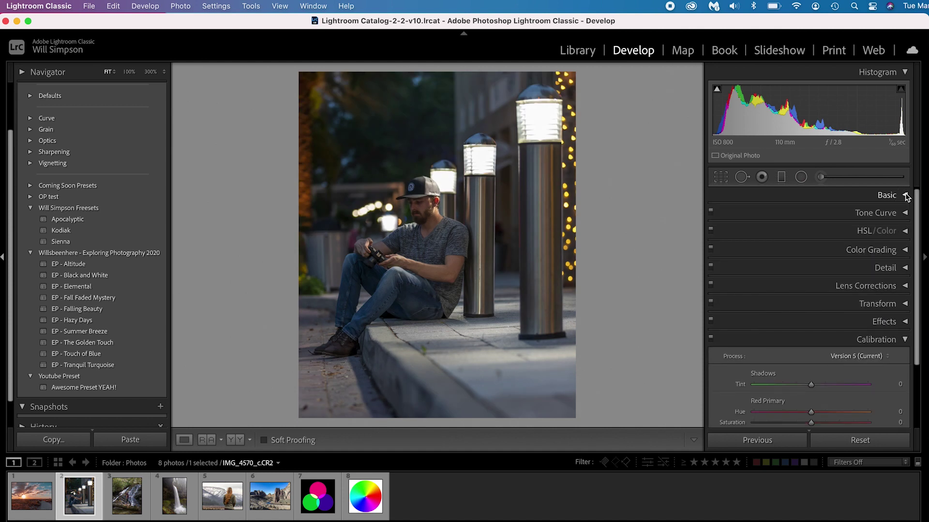
# Step: In Calibration, set Shadows Tint to +50, Red Primary Saturation to -24, Green Primary Saturation to +100 and Blue Primary Saturation to -58
pyautogui.scroll(-5, 890, 209)
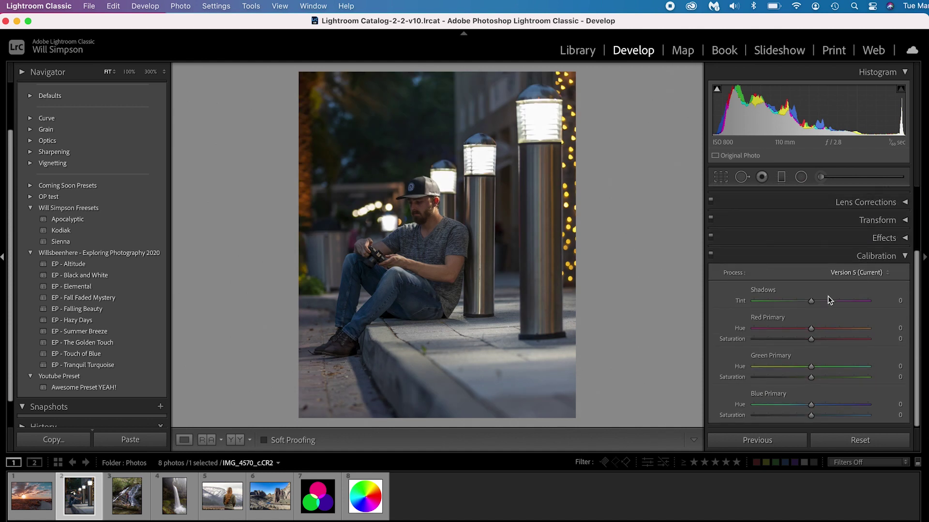
pyautogui.moveTo(811, 301); pyautogui.dragTo(840, 307)
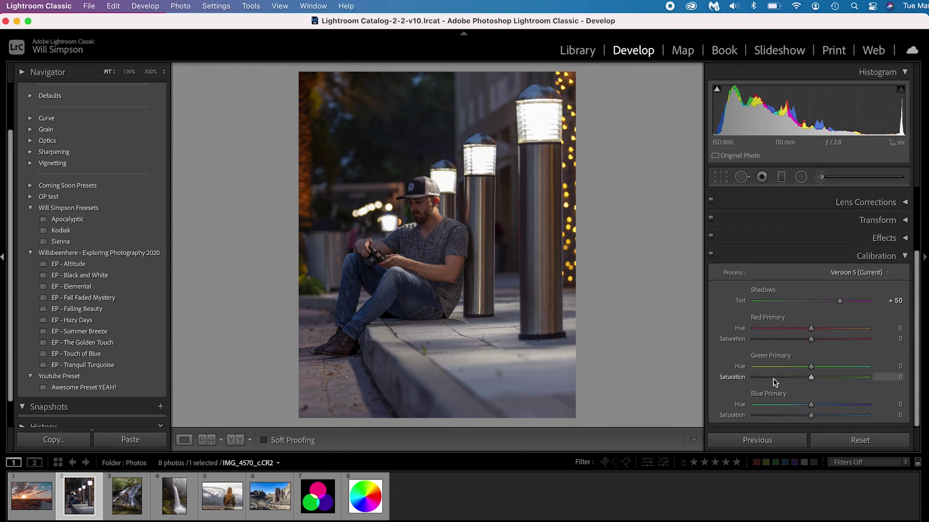
pyautogui.moveTo(811, 377); pyautogui.dragTo(868, 377)
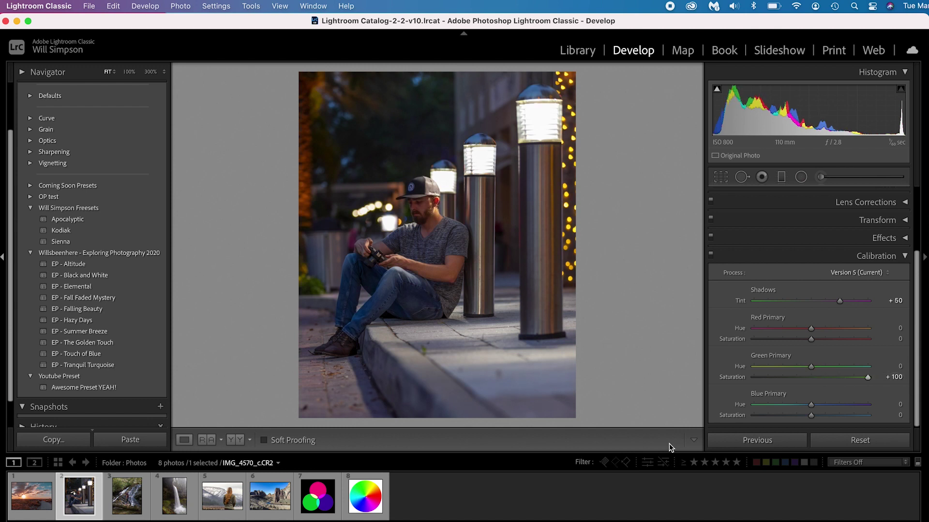
pyautogui.moveTo(811, 340); pyautogui.dragTo(797, 341)
pyautogui.moveTo(806, 416); pyautogui.dragTo(778, 417)
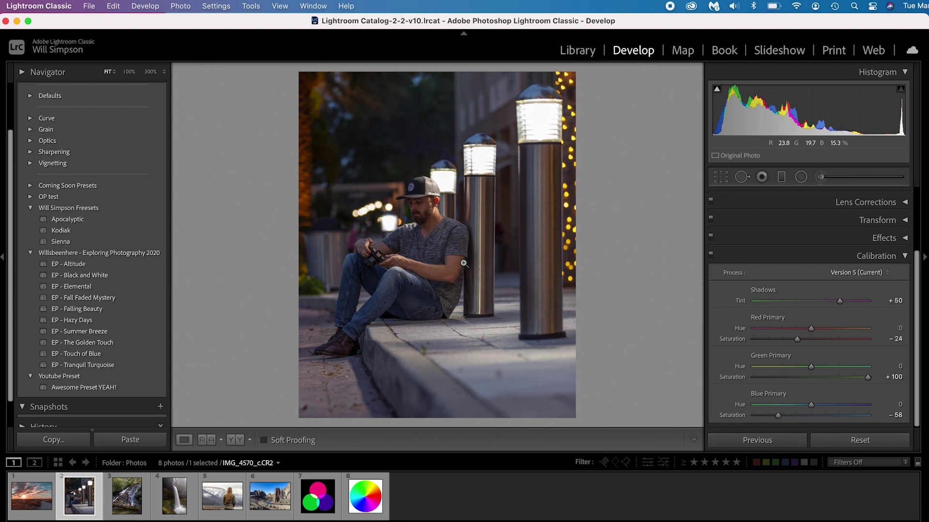
# Step: Inspect the man's forearm up close with and without the Calibration adjustments, and return to the full photo
pyautogui.click(438, 269)
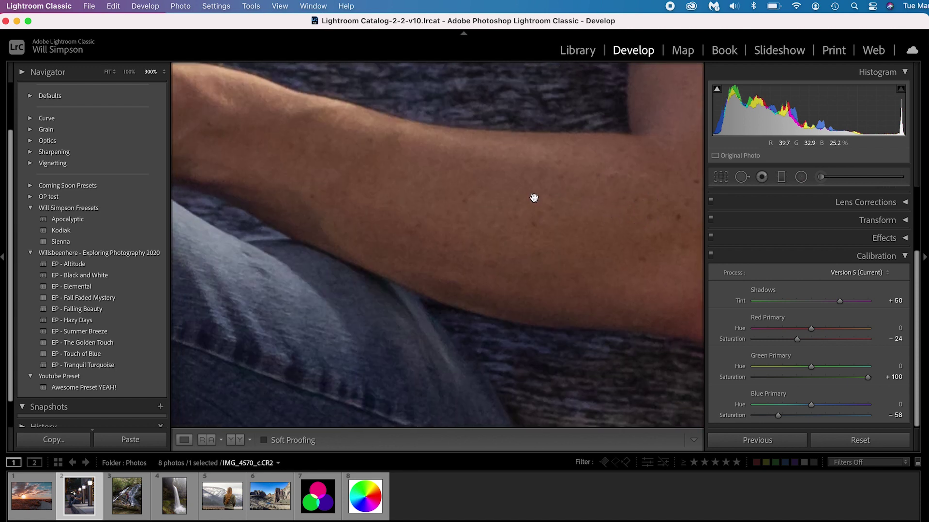
pyautogui.click(711, 257)
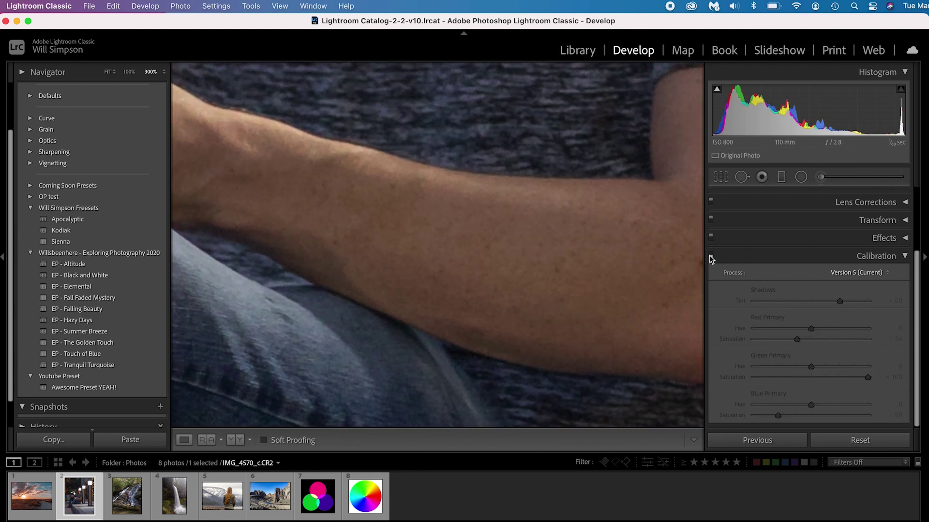
pyautogui.click(711, 256)
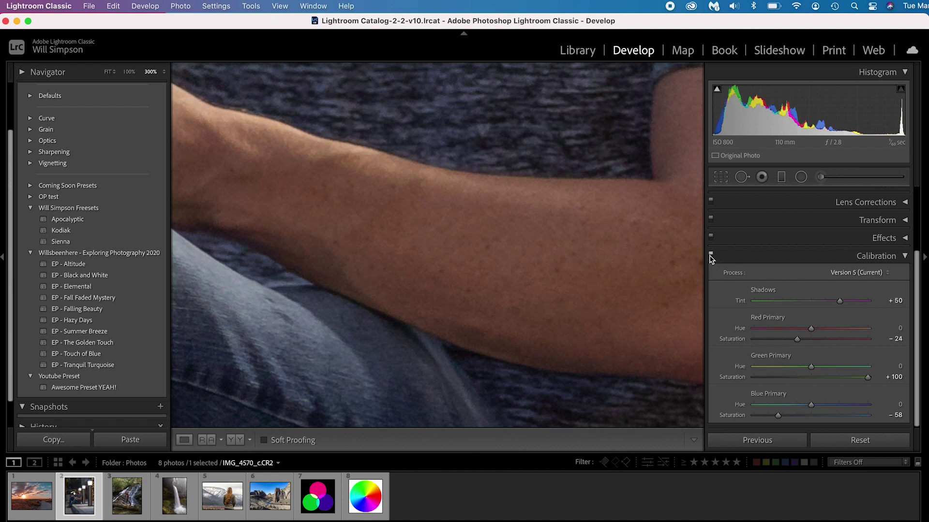
pyautogui.click(666, 257)
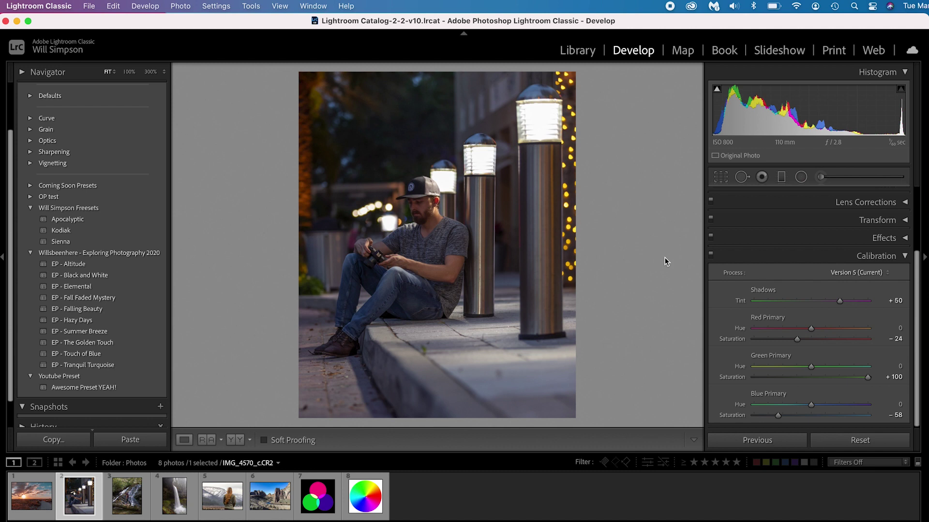
# Step: Switch to the photo of the man walking on the log beside the waterfall and compare its basic edit with the original
pyautogui.click(125, 499)
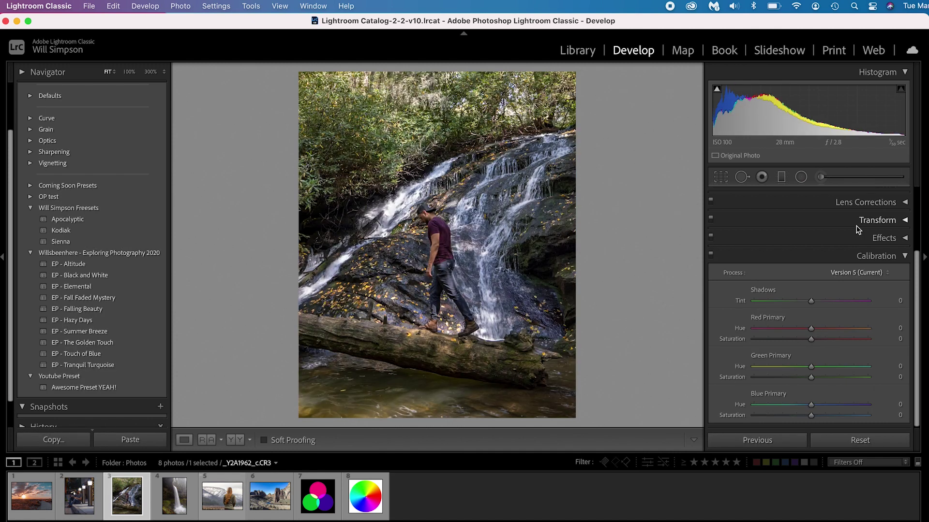
pyautogui.press('\\')
pyautogui.press('\\')
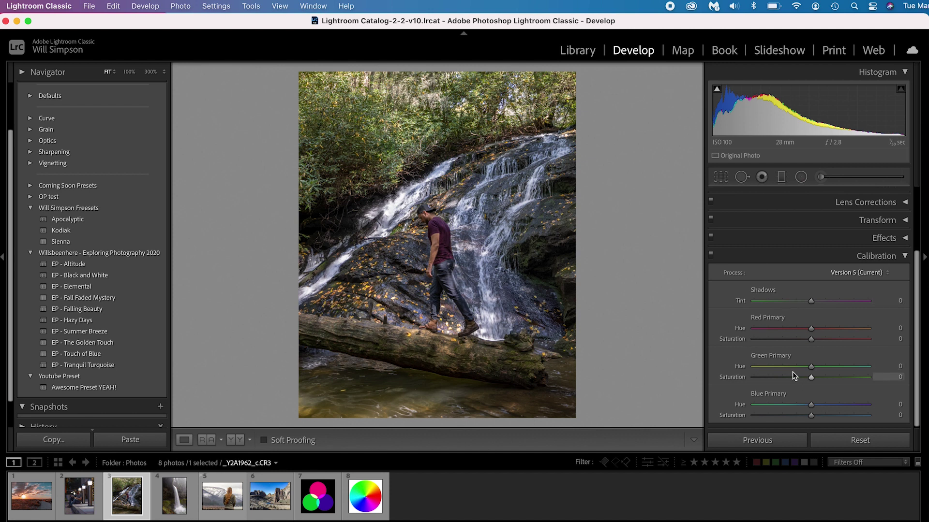
# Step: Set Green Primary Saturation to +100 and inspect the foliage up close with and without the Calibration adjustments
pyautogui.moveTo(811, 377); pyautogui.dragTo(870, 377)
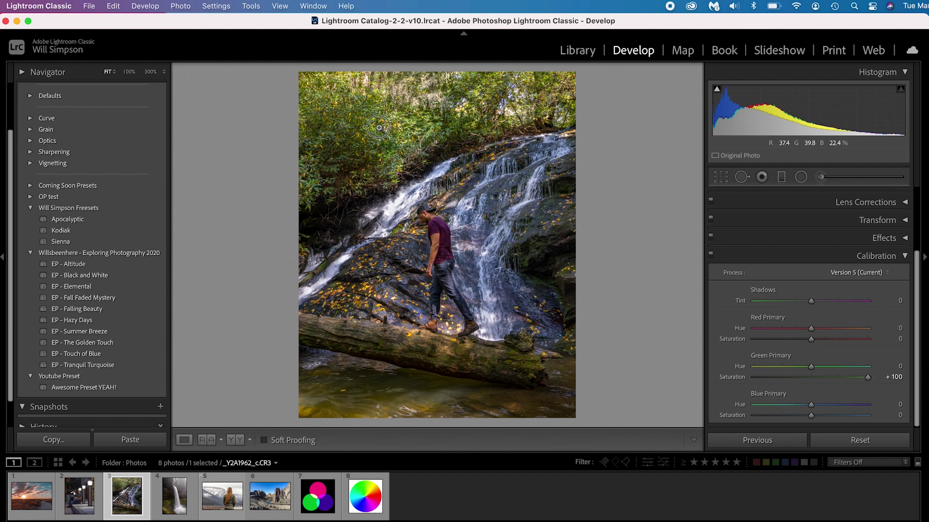
pyautogui.click(344, 120)
pyautogui.moveTo(344, 119); pyautogui.dragTo(453, 230)
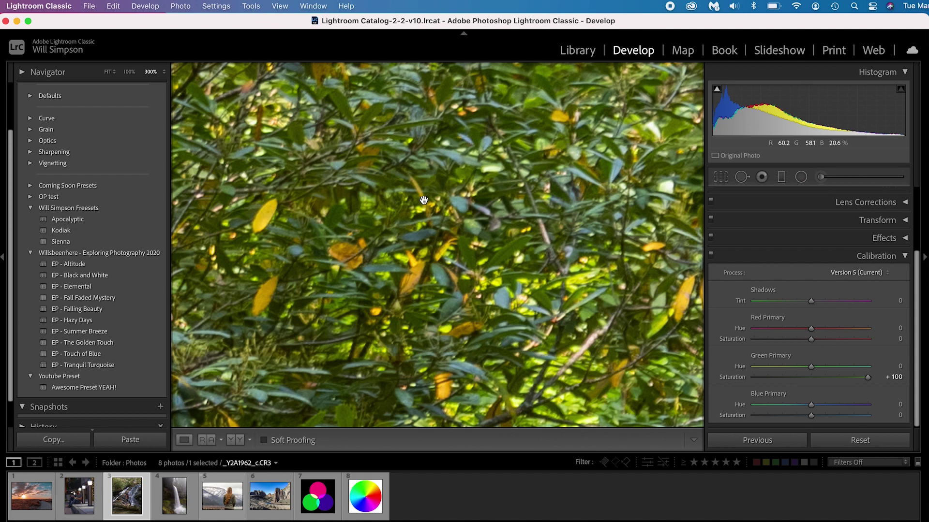
pyautogui.click(710, 256)
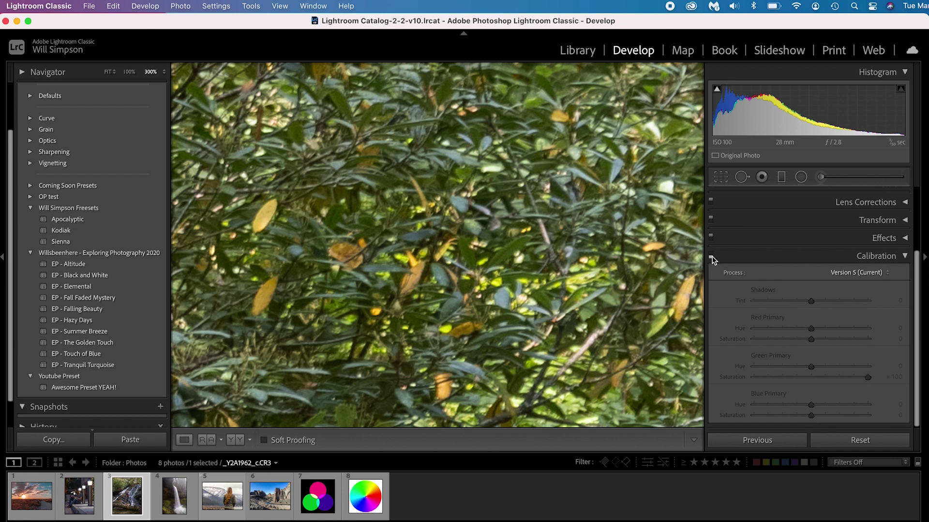
pyautogui.click(711, 256)
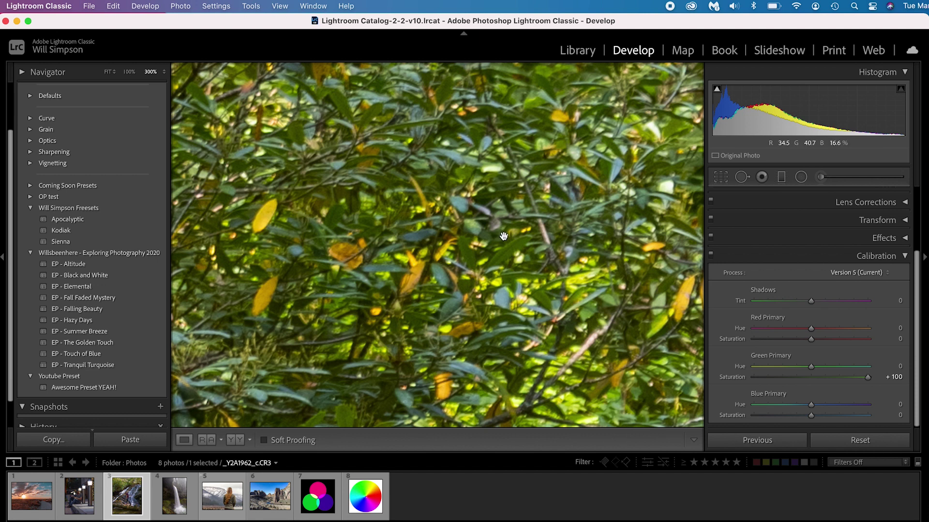
pyautogui.click(683, 225)
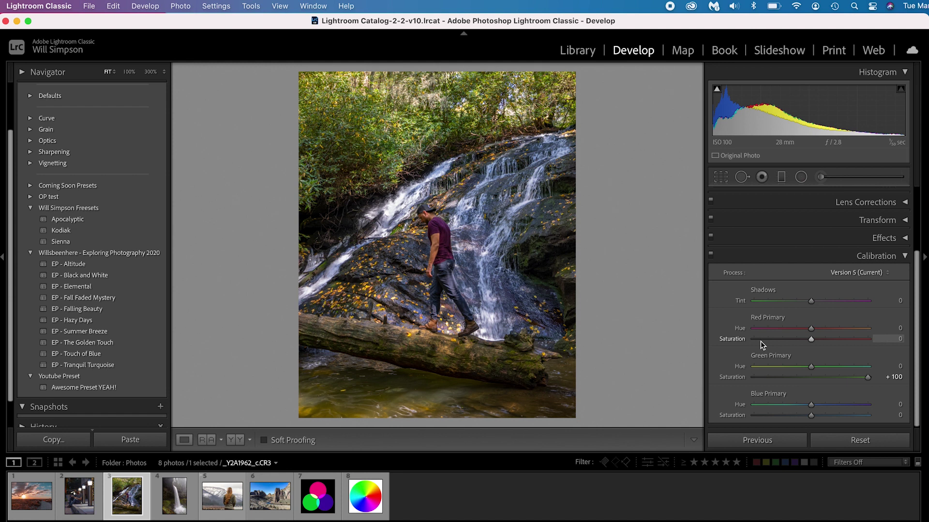
# Step: In Calibration, set Red Primary Hue to -70 and Saturation to -39, and Blue Primary Hue to -11 and Saturation to +45
pyautogui.moveTo(811, 328); pyautogui.dragTo(771, 331)
pyautogui.moveTo(382, 123); pyautogui.dragTo(725, 271)
pyautogui.moveTo(810, 341); pyautogui.dragTo(787, 342)
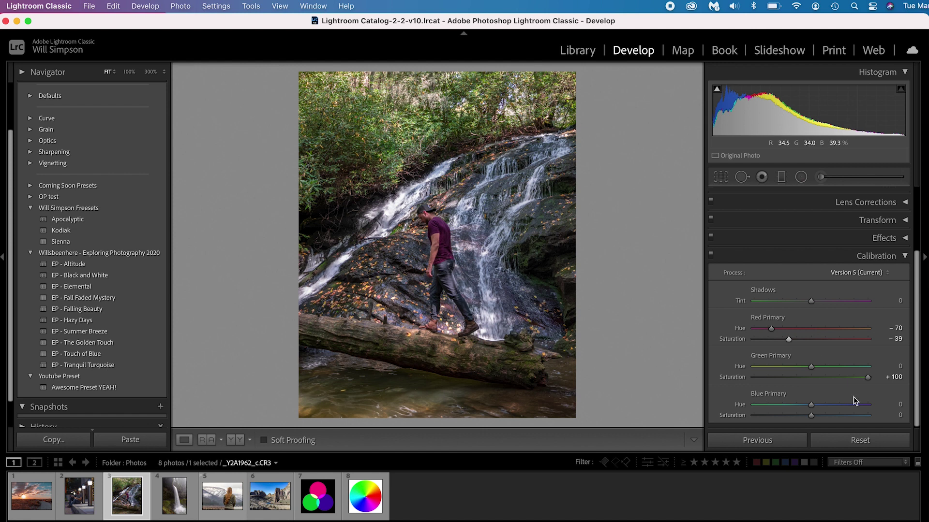
pyautogui.moveTo(811, 416)
pyautogui.mouseDown()
pyautogui.moveTo(837, 418)
pyautogui.moveTo(794, 410)
pyautogui.moveTo(806, 409)
pyautogui.mouseUp()
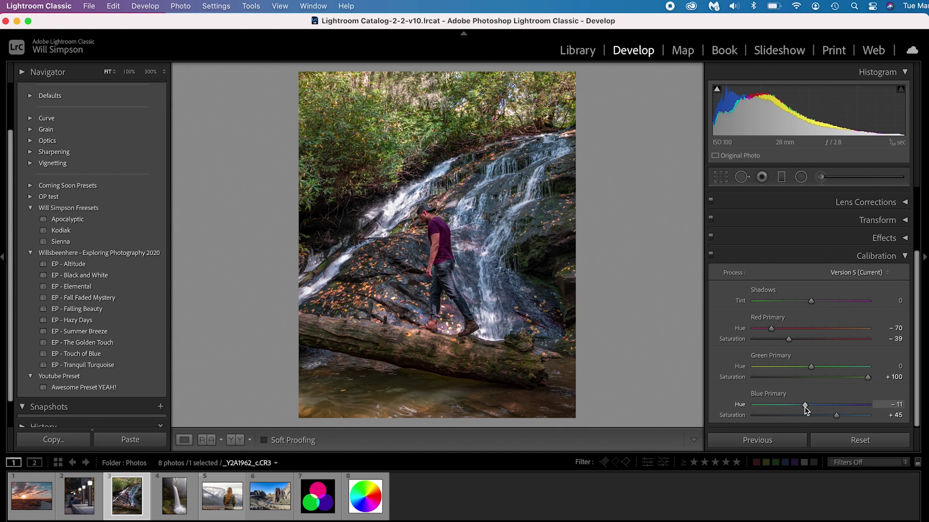
# Step: Inspect the man's arm up close, and compare the full waterfall photo with and without Calibration, leaving it enabled
pyautogui.click(454, 257)
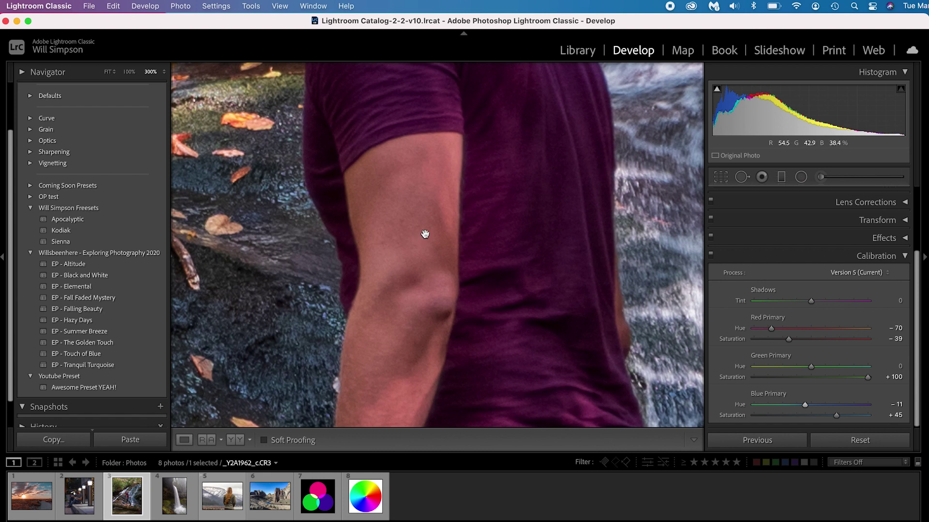
pyautogui.click(424, 234)
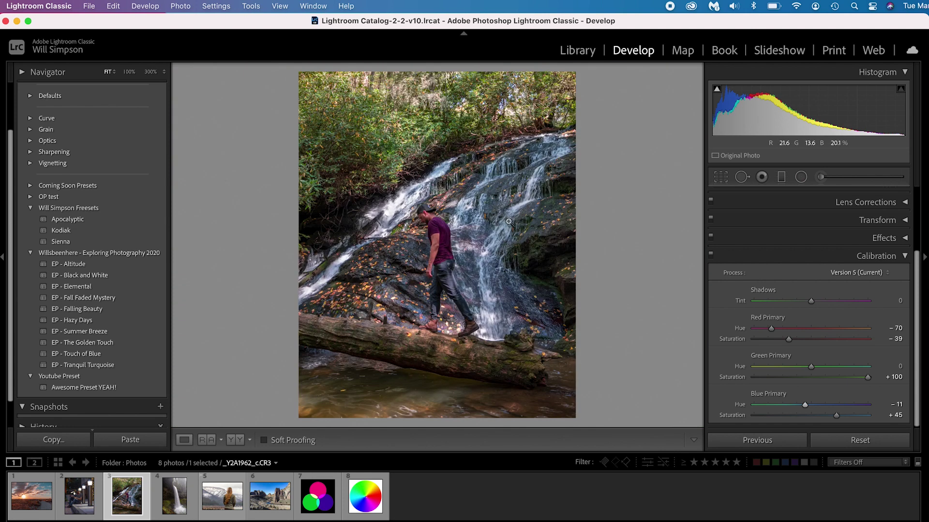
pyautogui.click(711, 255)
pyautogui.click(711, 254)
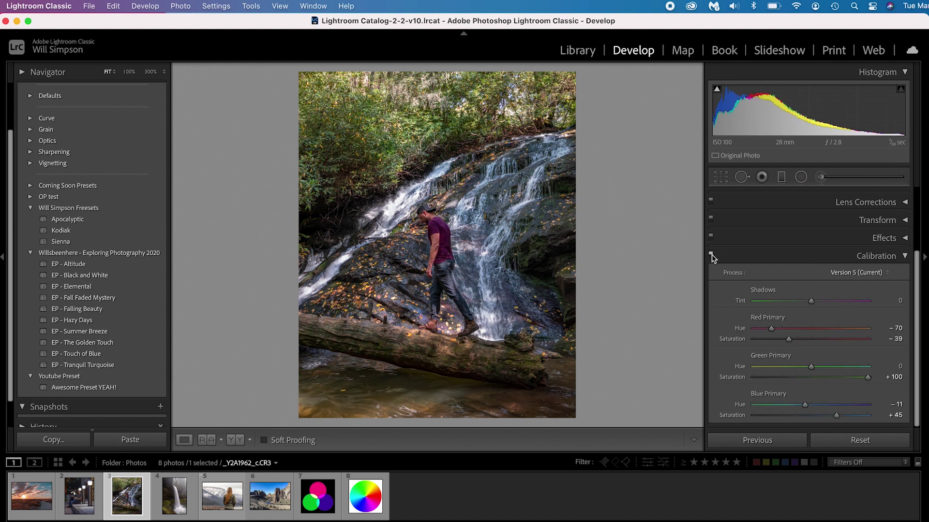